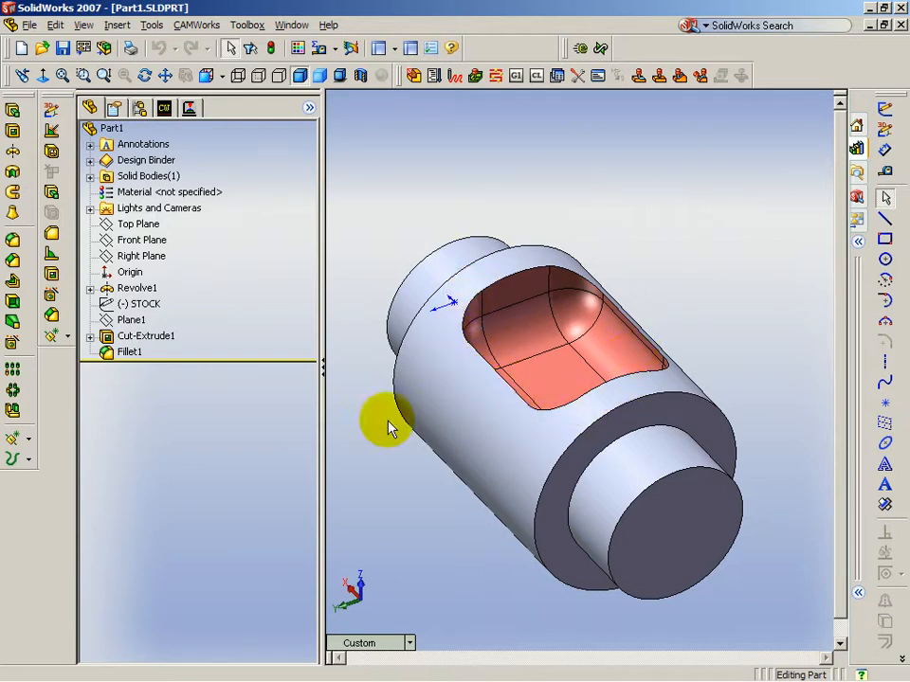
# Create a reference plane offset 2 in above the Top Plane
pyautogui.click(140, 226)
pyautogui.keyDown('ctrl'); pyautogui.moveTo(630, 568); pyautogui.dragTo(654, 421); pyautogui.keyUp('ctrl')
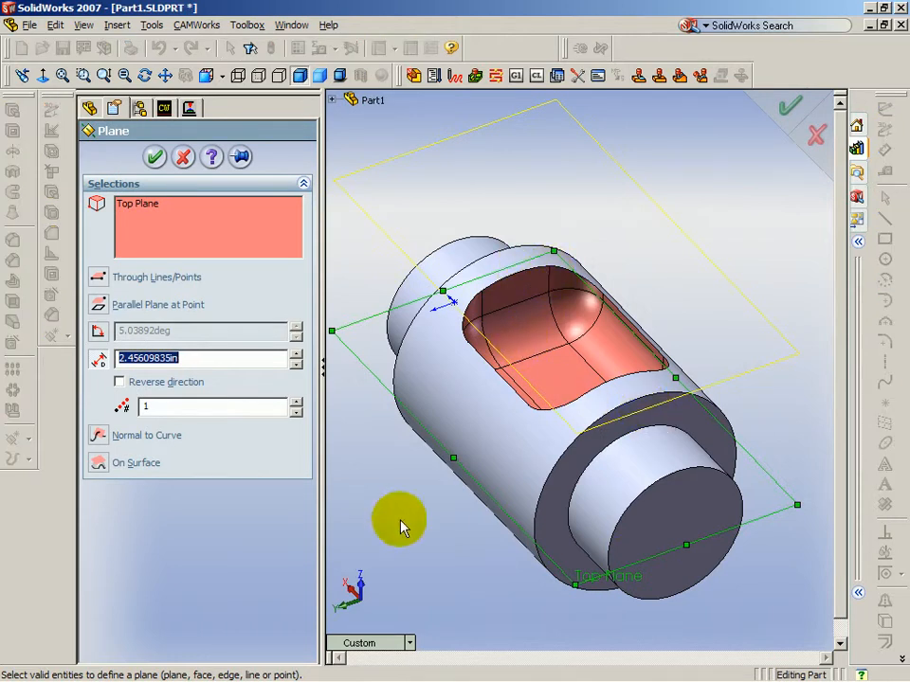
pyautogui.write('2')
pyautogui.press('Return')
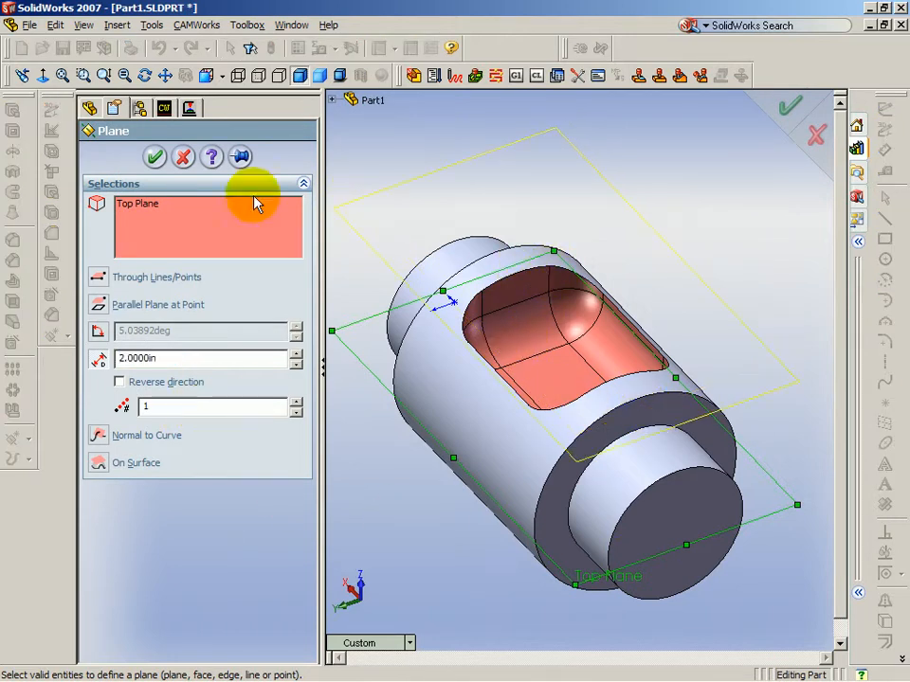
pyautogui.click(151, 156)
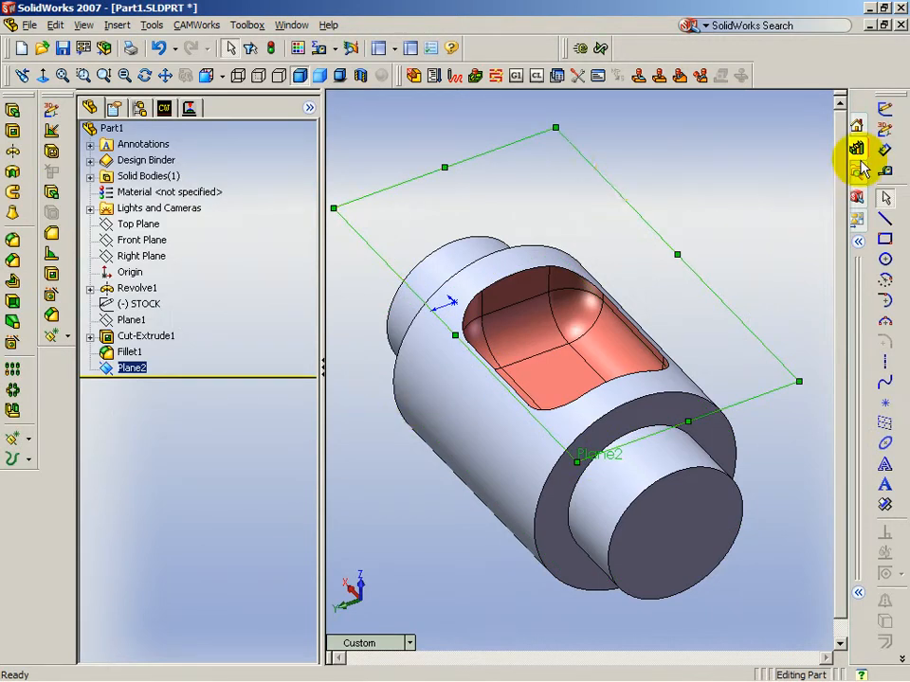
# Start a sketch on the new offset plane and select all the edges around the pocket's opening
pyautogui.click(885, 109)
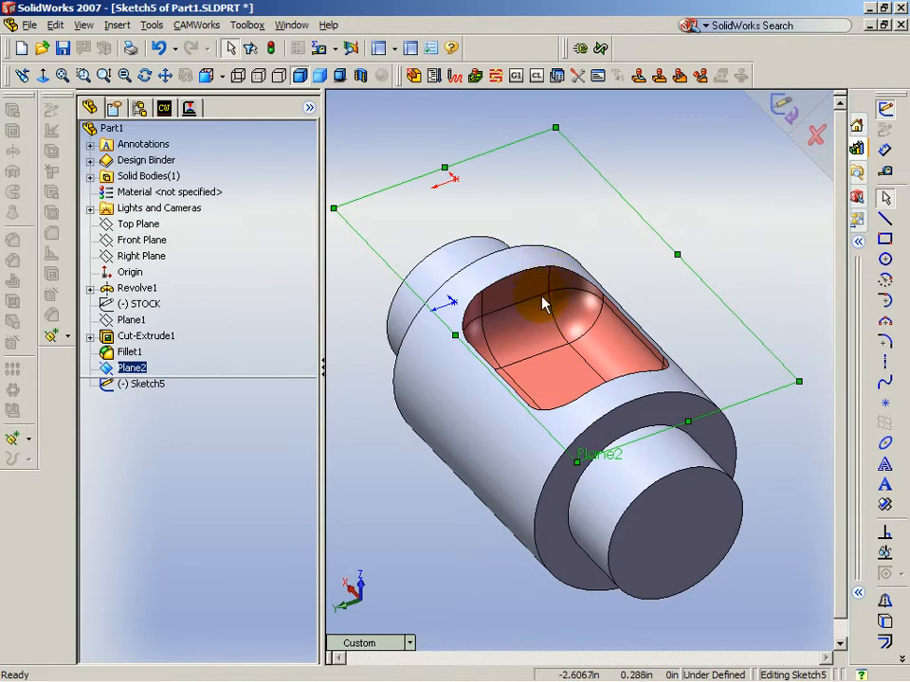
pyautogui.click(636, 197)
pyautogui.scroll(5, 603, 239)
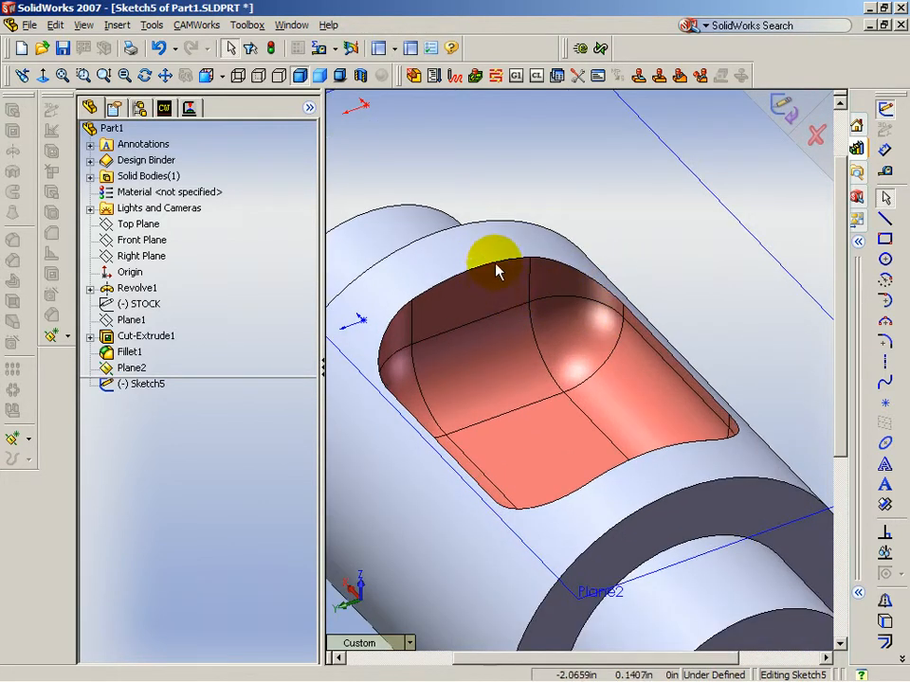
pyautogui.click(495, 262)
pyautogui.keyDown('ctrl'); pyautogui.click(550, 265); pyautogui.keyUp('ctrl')
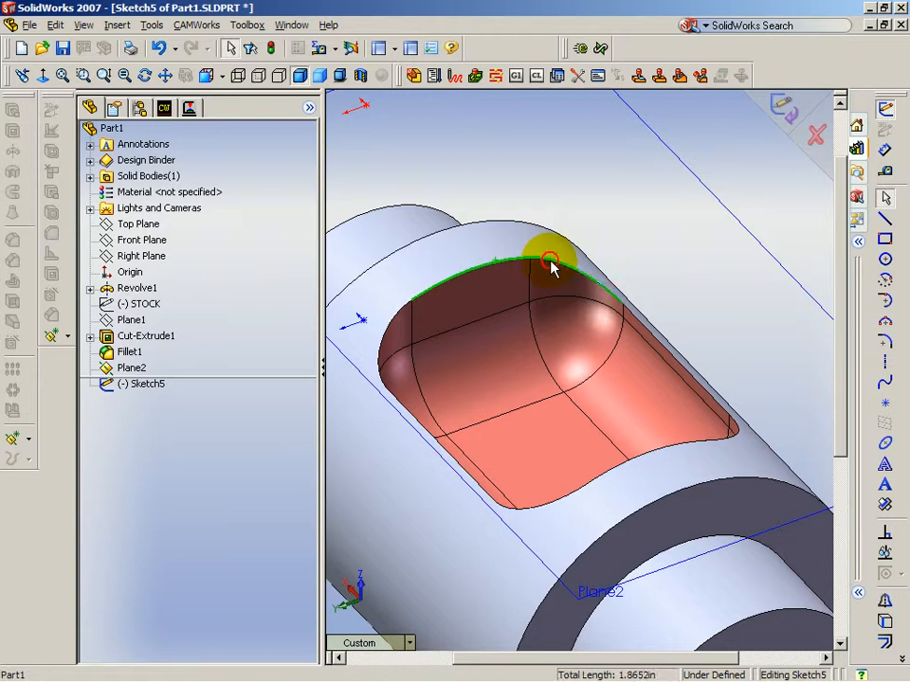
pyautogui.moveTo(522, 414); pyautogui.dragTo(771, 462, button='middle')
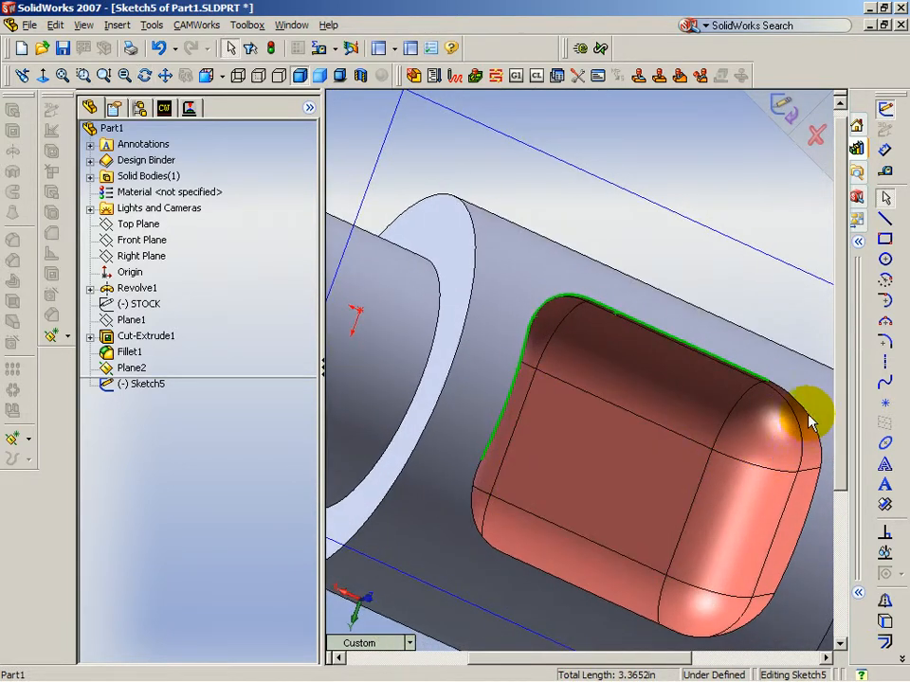
pyautogui.keyDown('ctrl'); pyautogui.click(805, 527); pyautogui.keyUp('ctrl')
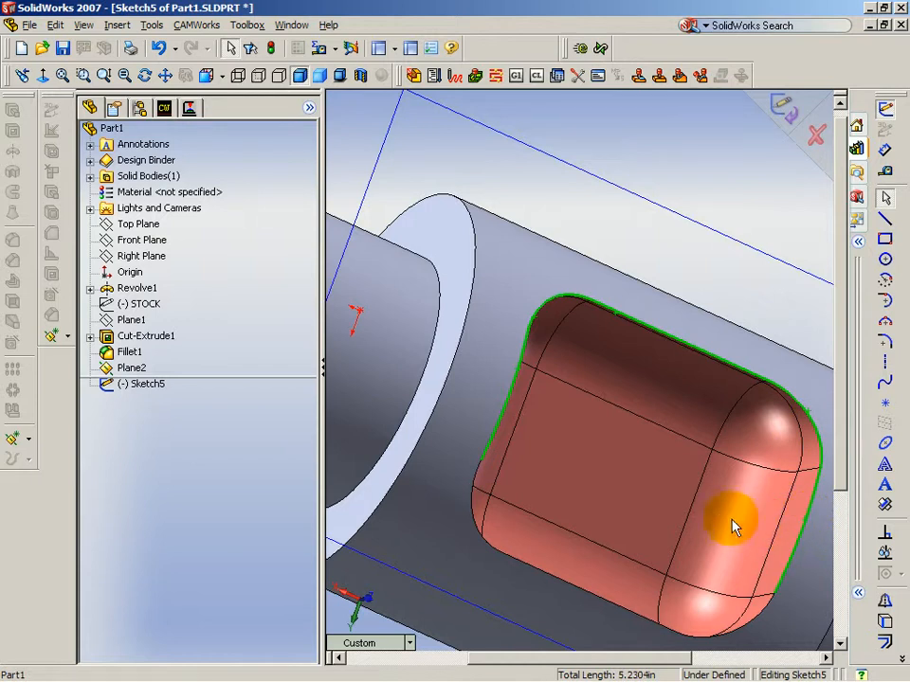
pyautogui.moveTo(712, 520)
pyautogui.mouseDown(button='middle')
pyautogui.moveTo(681, 522)
pyautogui.moveTo(696, 330)
pyautogui.moveTo(666, 348)
pyautogui.moveTo(666, 377)
pyautogui.moveTo(701, 477)
pyautogui.mouseUp(button='middle')
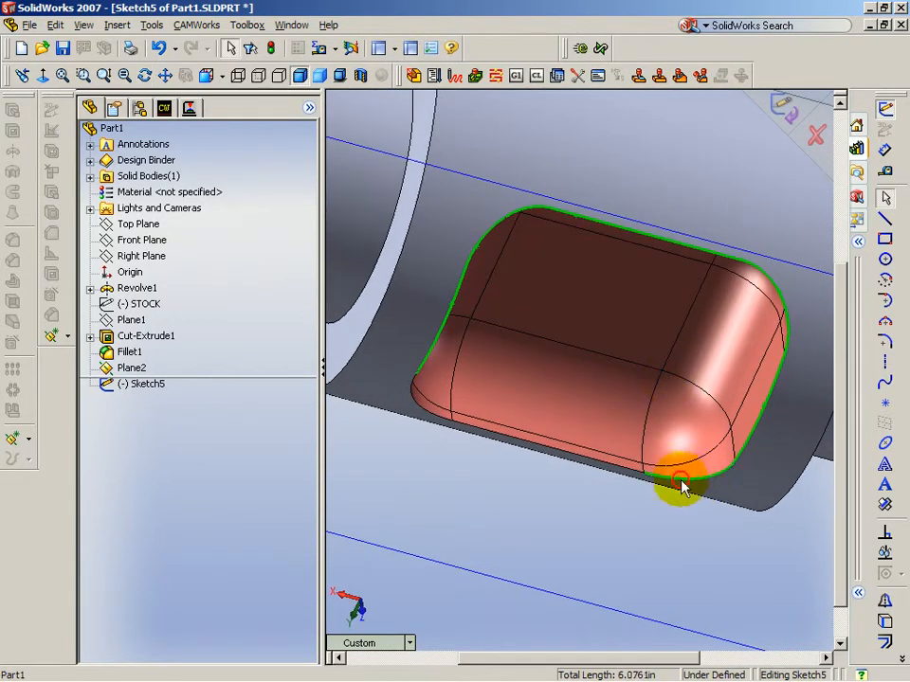
pyautogui.moveTo(613, 446); pyautogui.dragTo(489, 421, button='middle')
pyautogui.click(394, 388)
pyautogui.scroll(5, 573, 321)
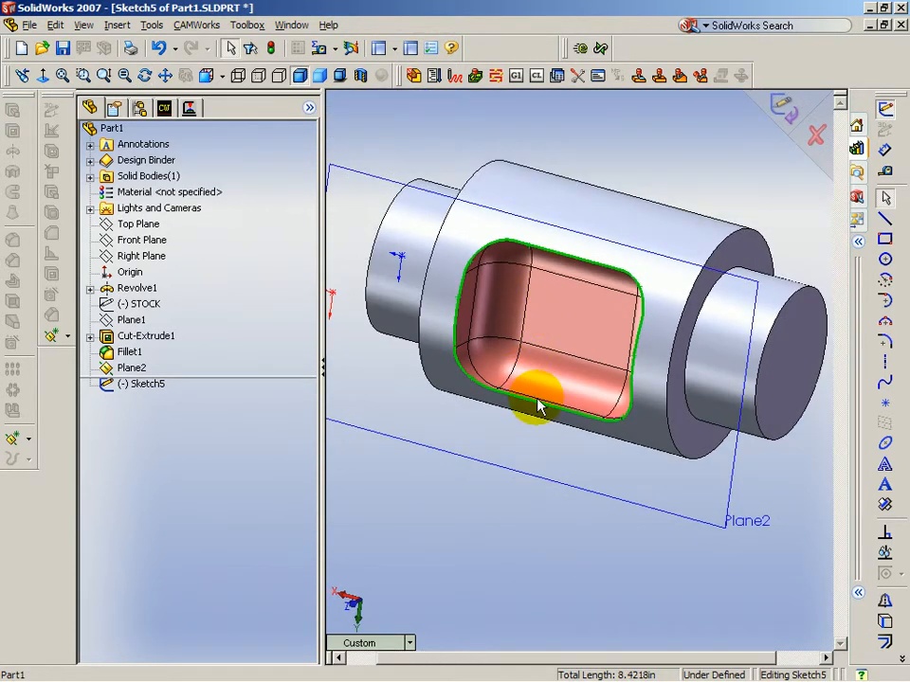
# Offset the selected pocket edges 0.15 in inward, with the direction reversed
pyautogui.click(884, 642)
pyautogui.moveTo(494, 524); pyautogui.dragTo(540, 493, button='middle')
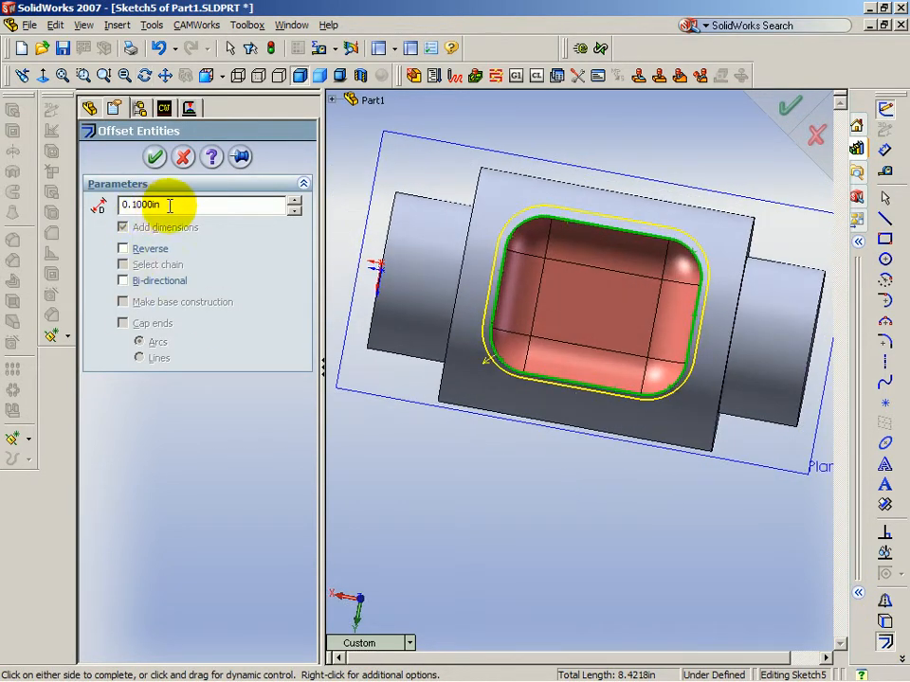
pyautogui.moveTo(180, 205); pyautogui.dragTo(93, 205)
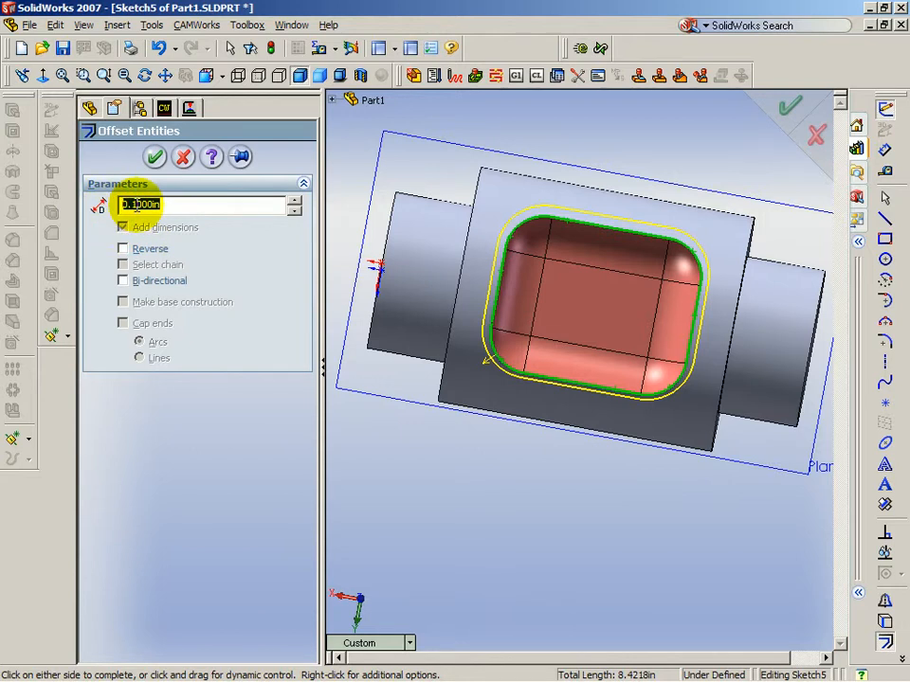
pyautogui.write('.150')
pyautogui.press('Return')
pyautogui.click(122, 248)
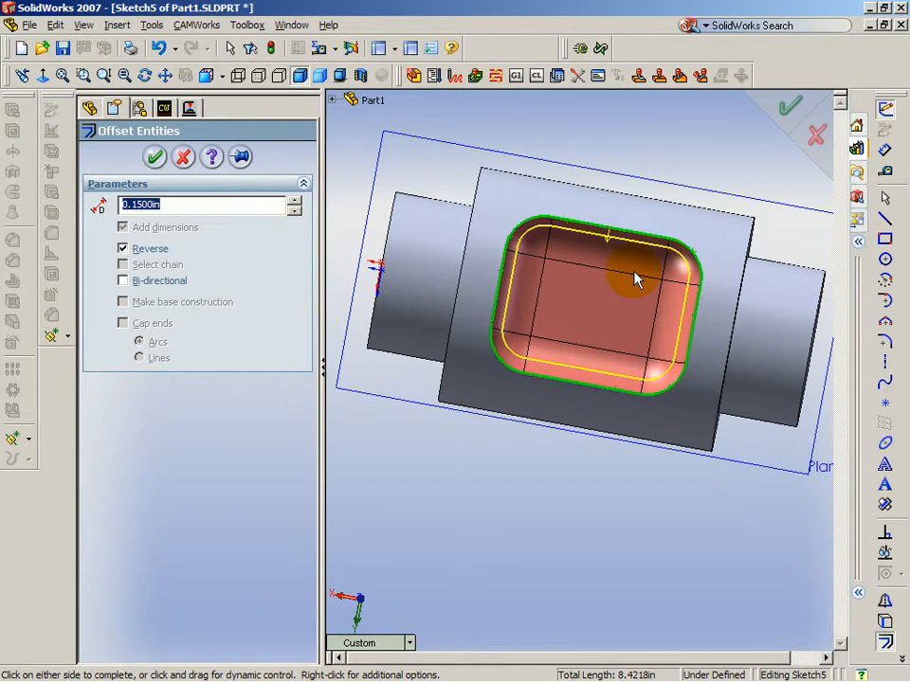
pyautogui.click(155, 156)
pyautogui.moveTo(457, 508); pyautogui.dragTo(497, 516, button='middle')
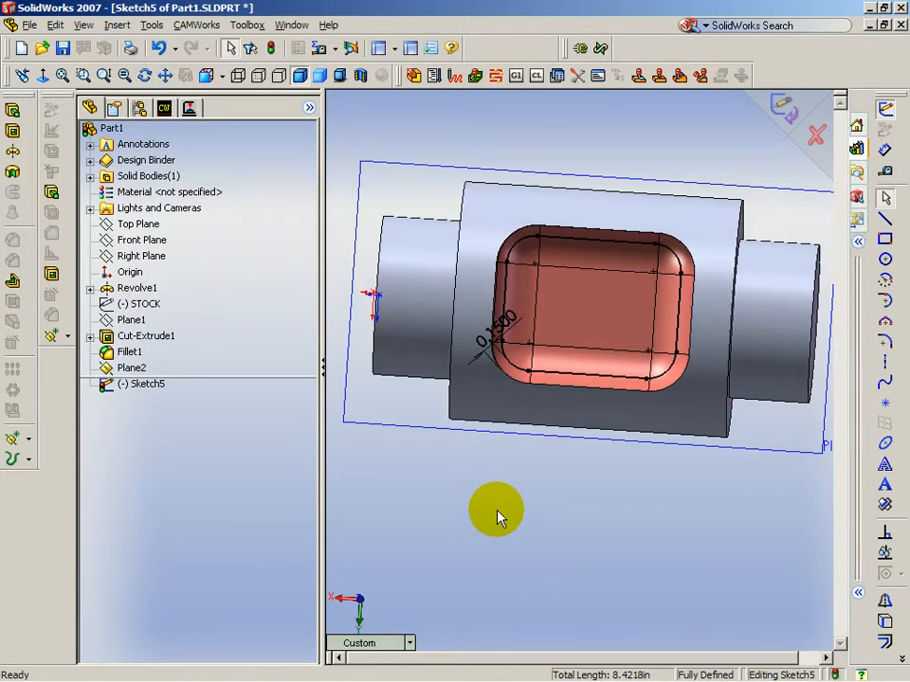
# Draw a vertical centerline about 0.47 in long across the middle of one long profile side and offset it by 0.005 in
pyautogui.scroll(-5, 607, 275)
pyautogui.moveTo(588, 300); pyautogui.dragTo(604, 237, button='middle')
pyautogui.moveTo(622, 140); pyautogui.dragTo(592, 185, button='middle')
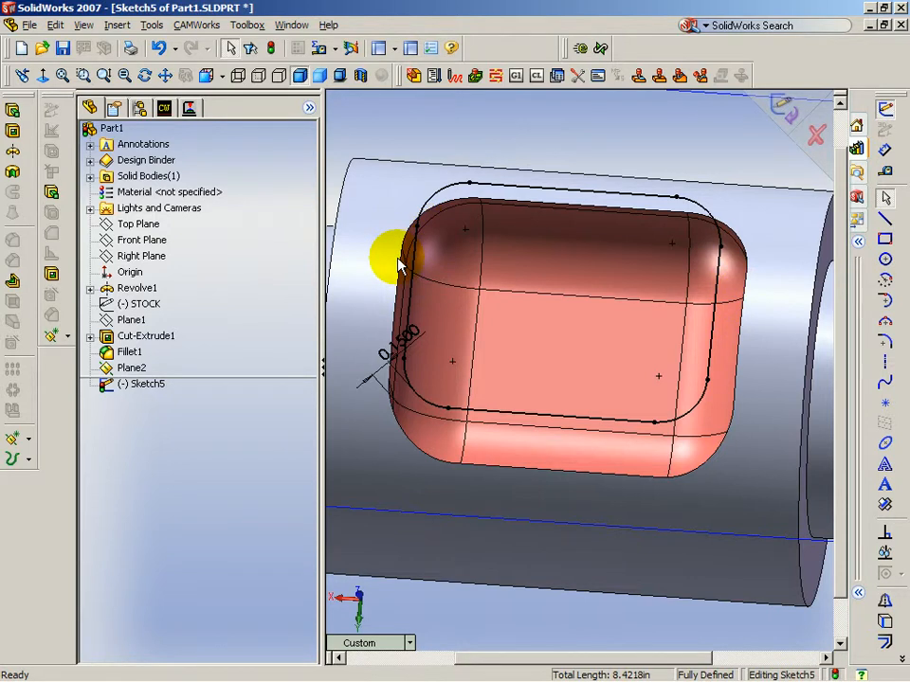
pyautogui.moveTo(574, 295); pyautogui.dragTo(581, 212, button='middle')
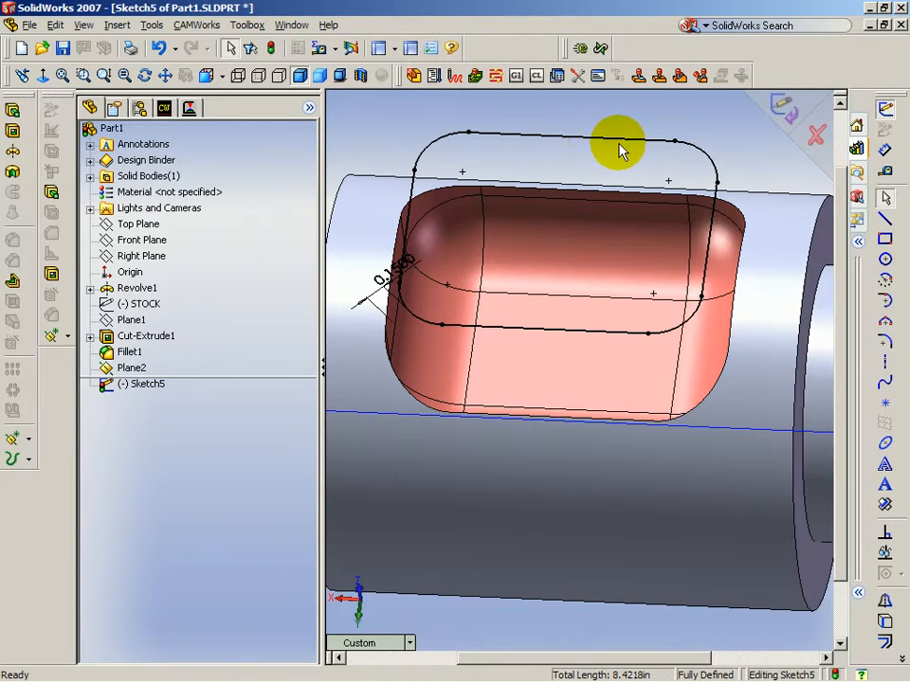
pyautogui.scroll(-4, 589, 116)
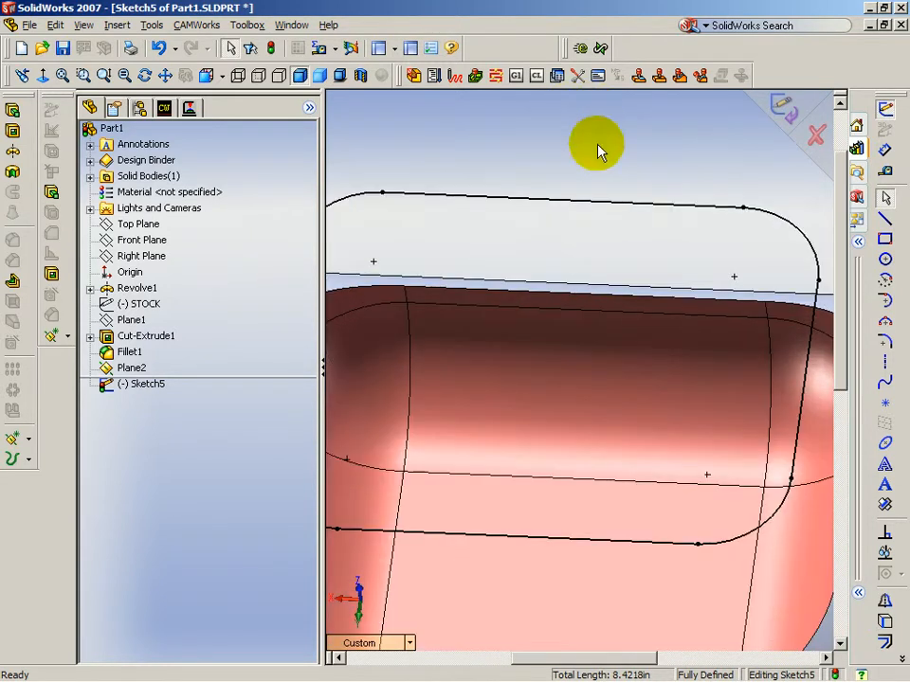
pyautogui.click(886, 367)
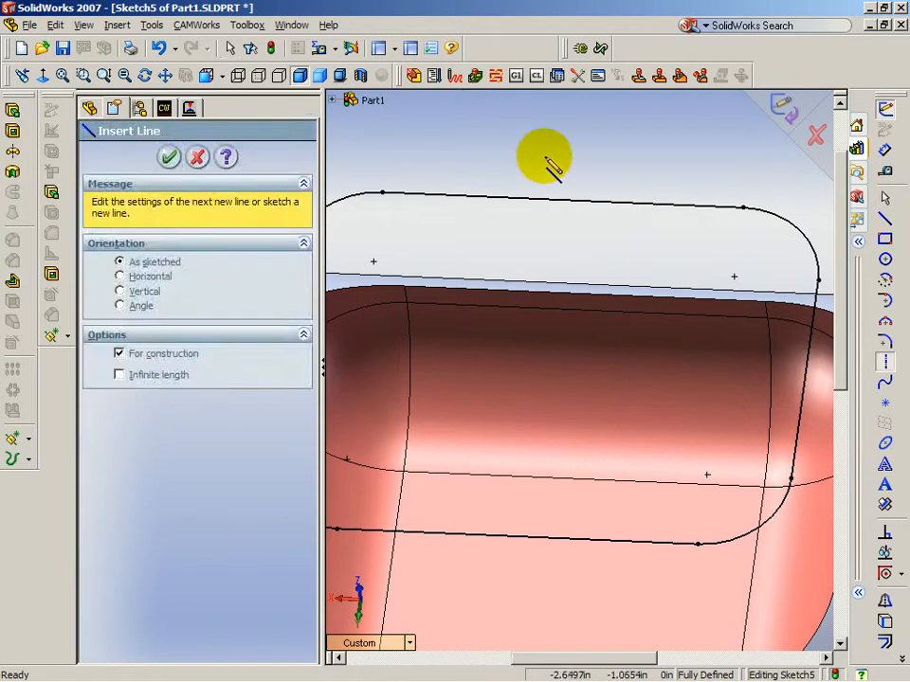
pyautogui.click(546, 160)
pyautogui.click(534, 248)
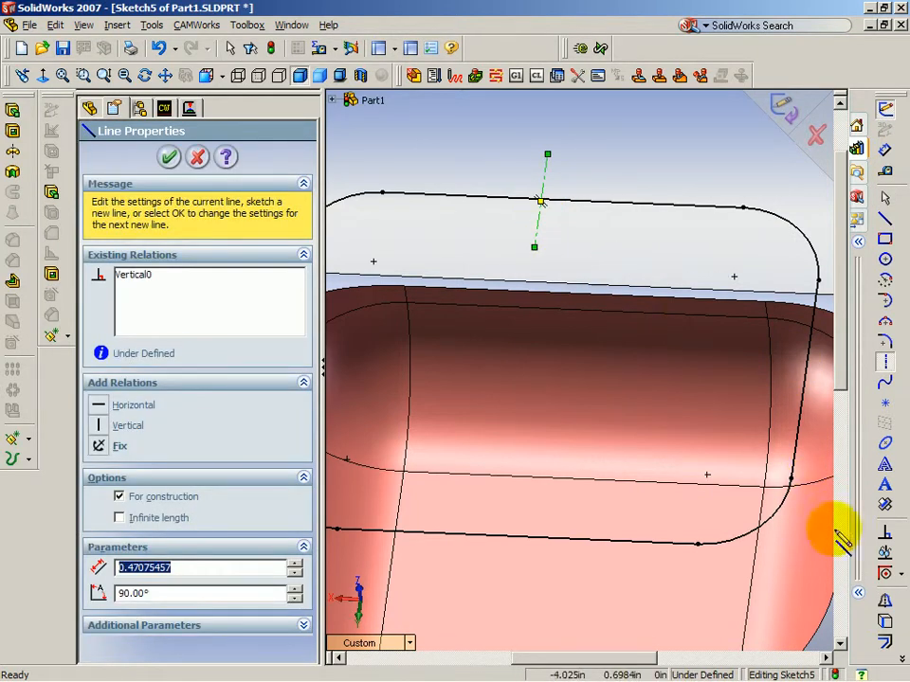
pyautogui.click(885, 642)
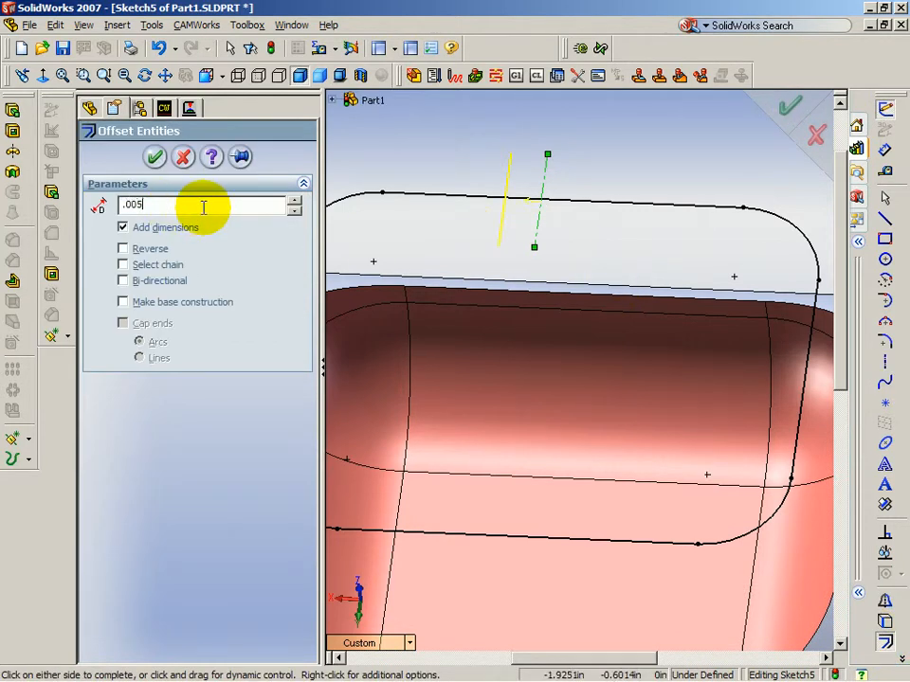
pyautogui.click(155, 156)
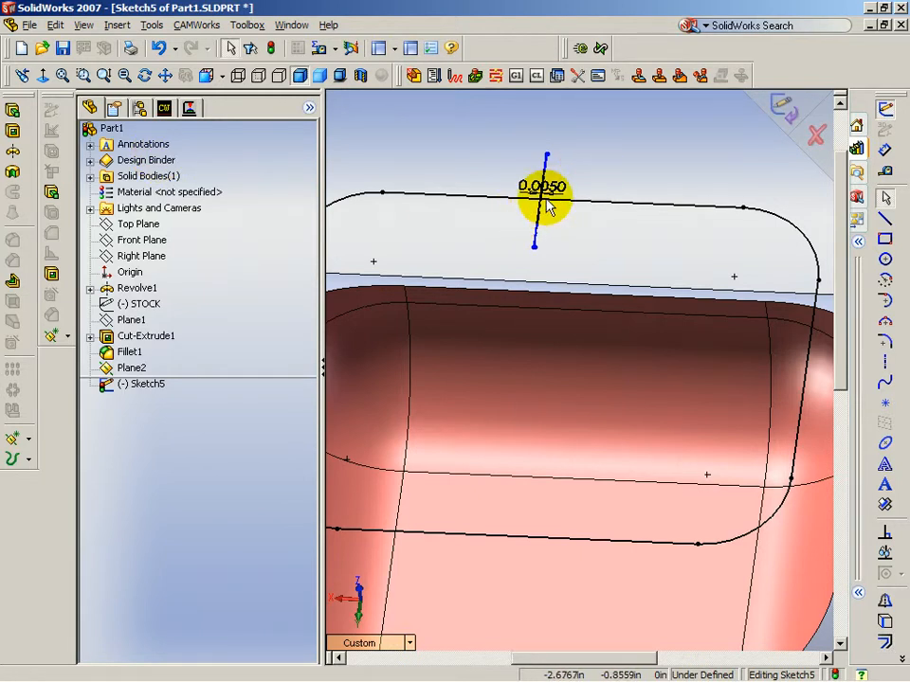
# Power trim the profile segment between the two short crossing lines and trim away both lines, leaving an open gap
pyautogui.scroll(-5, 544, 204)
pyautogui.scroll(-5, 554, 261)
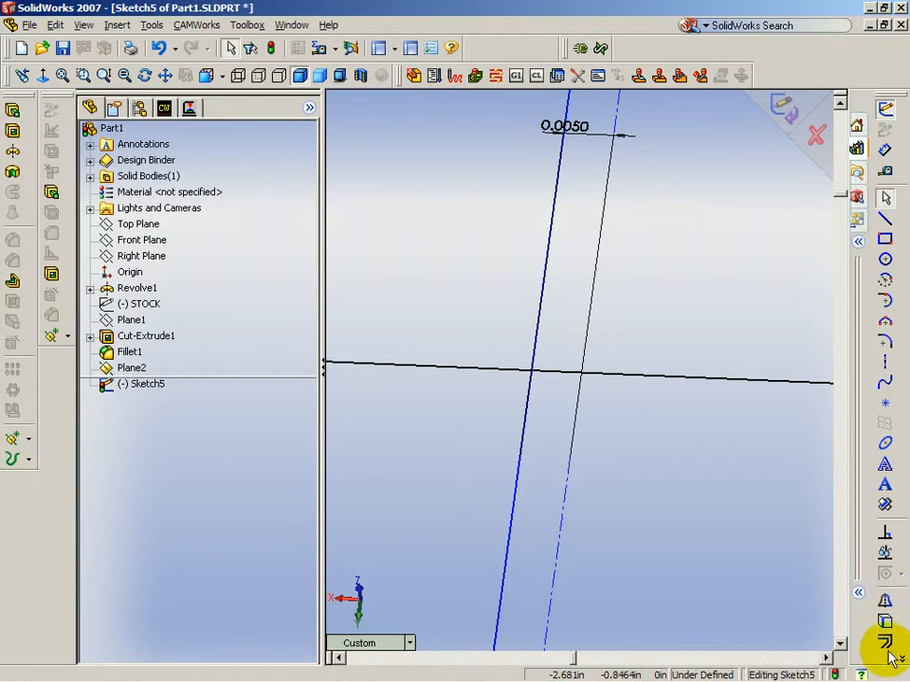
pyautogui.click(857, 660)
pyautogui.click(838, 639)
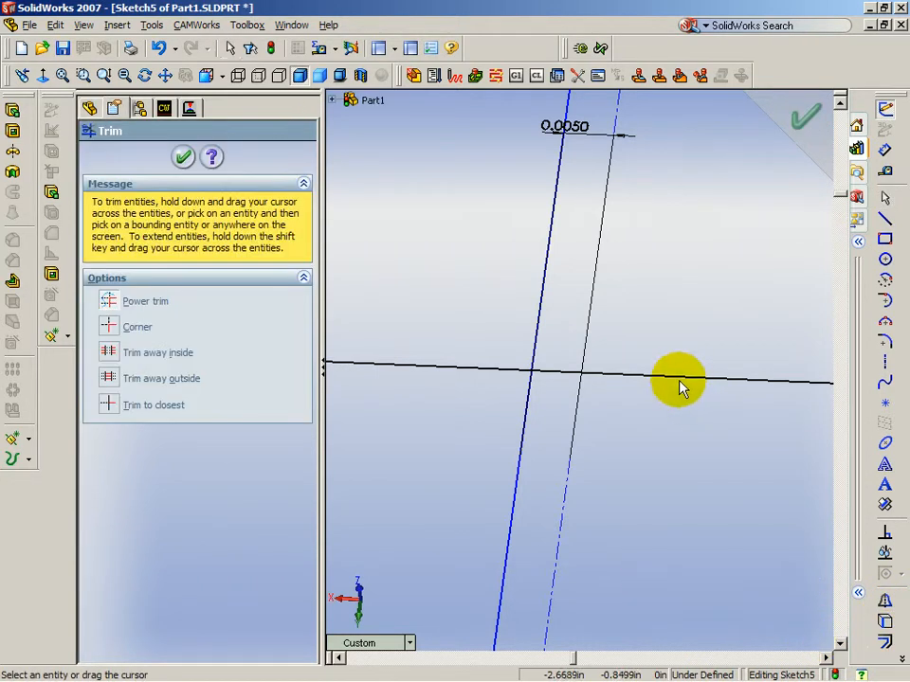
pyautogui.click(557, 371)
pyautogui.moveTo(517, 322); pyautogui.dragTo(617, 338)
pyautogui.moveTo(645, 452); pyautogui.dragTo(463, 468)
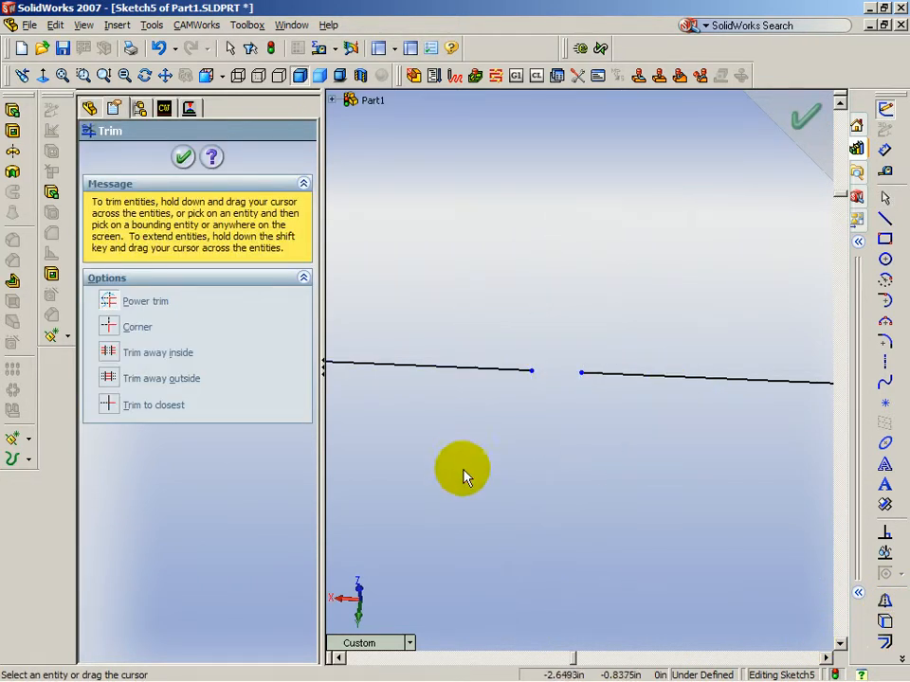
# Dimension the gap between the two open profile endpoints to 0.001 in and exit the sketch
pyautogui.click(884, 149)
pyautogui.click(581, 372)
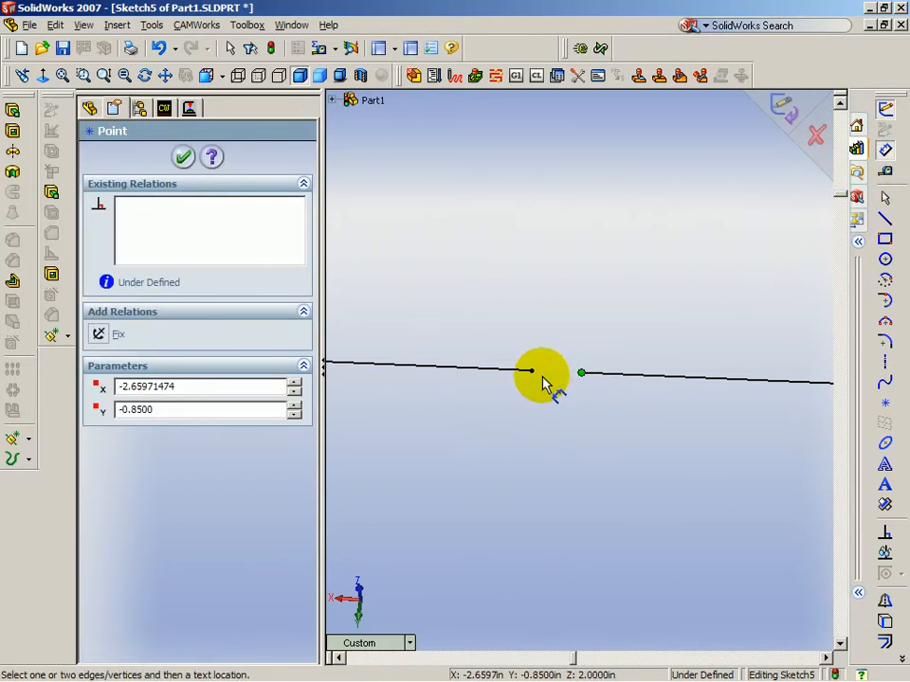
pyautogui.click(532, 370)
pyautogui.click(563, 322)
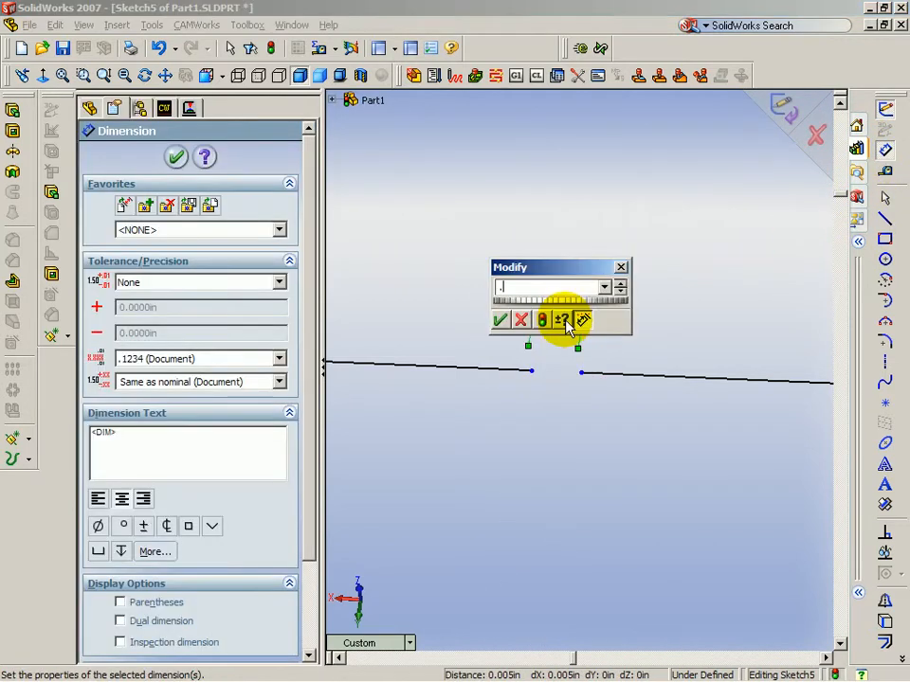
pyautogui.write('.001')
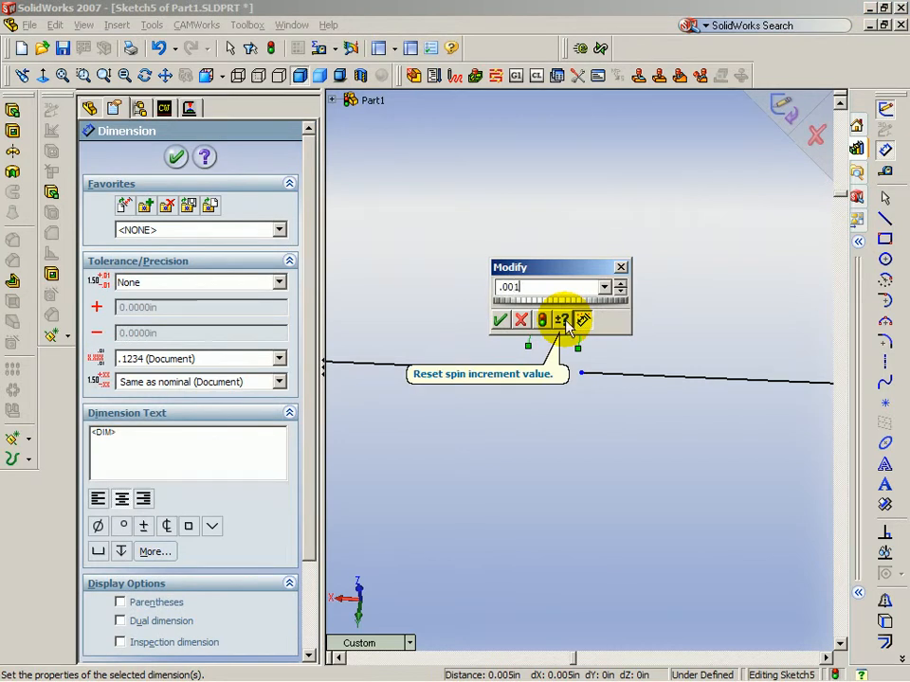
pyautogui.moveTo(575, 266); pyautogui.dragTo(599, 162)
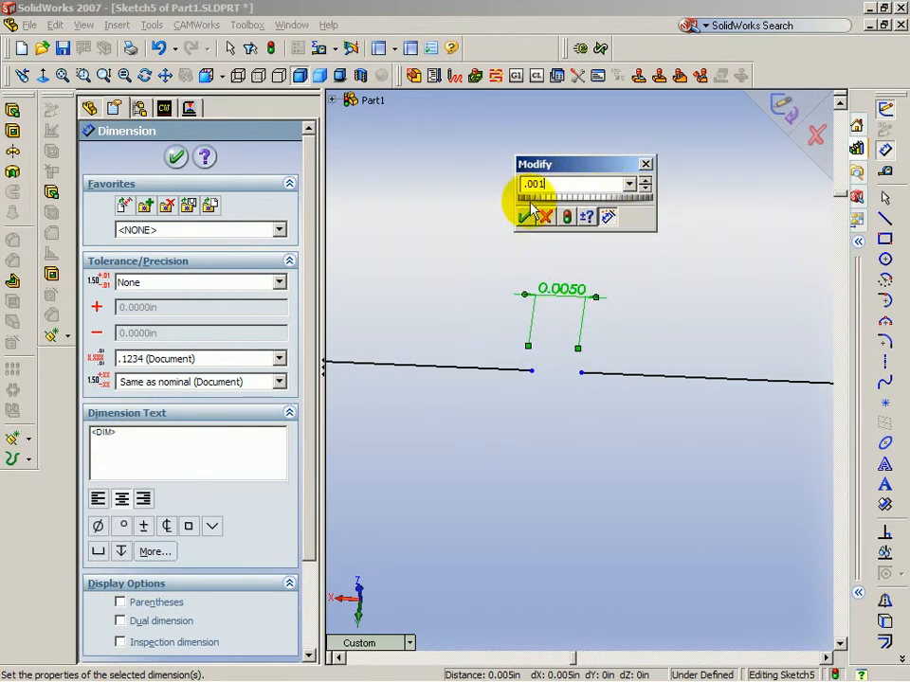
pyautogui.press('Return')
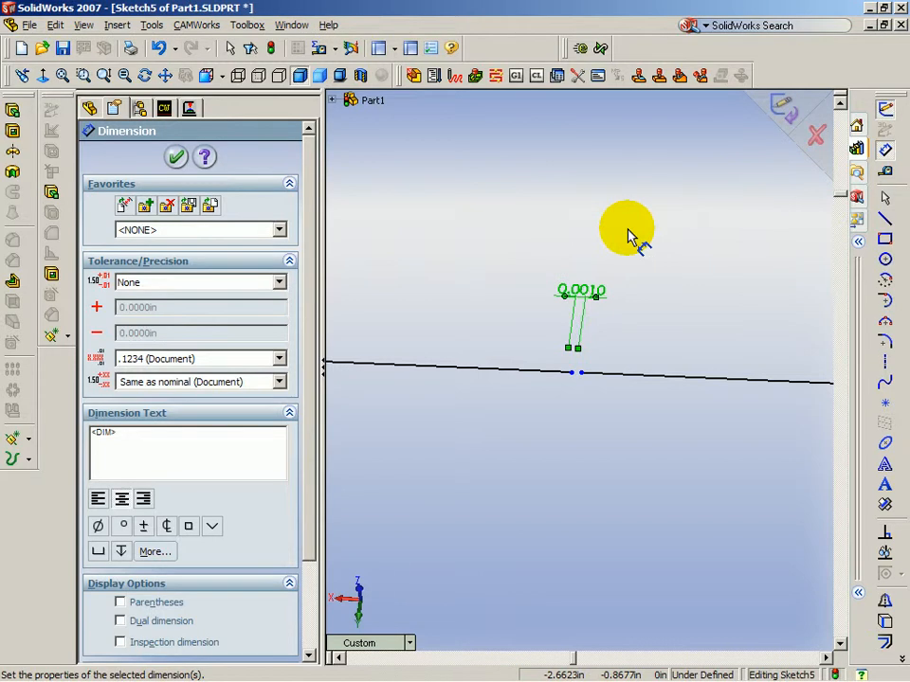
pyautogui.click(775, 115)
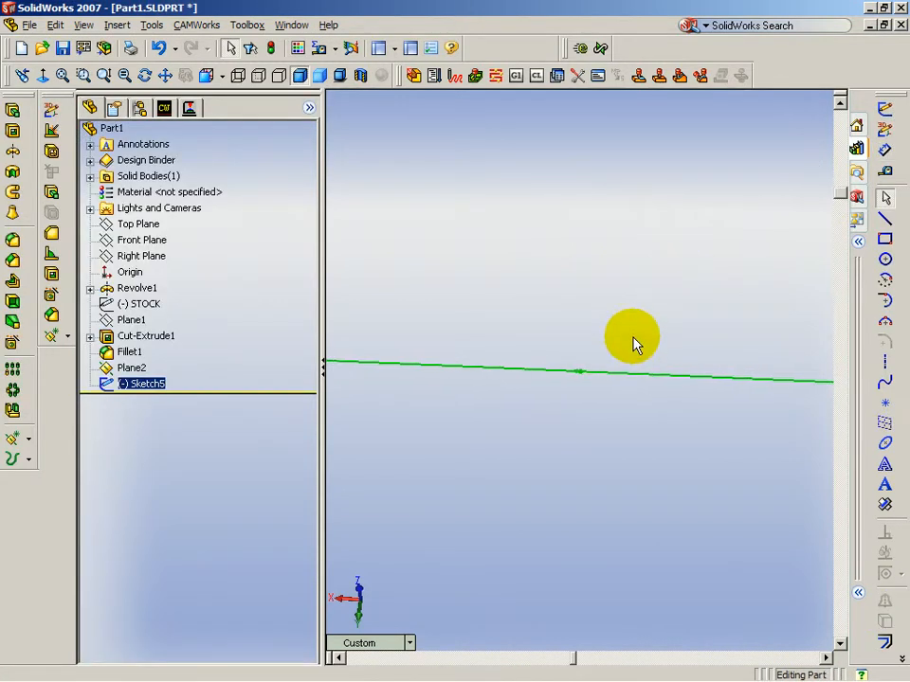
# Show the CAMWorks feature tree and examine Mill Part Setup1's origin and tool direction relative to the offset profile sketch
pyautogui.moveTo(613, 353)
pyautogui.mouseDown(button='middle')
pyautogui.moveTo(589, 402)
pyautogui.moveTo(584, 389)
pyautogui.moveTo(595, 432)
pyautogui.moveTo(614, 427)
pyautogui.moveTo(581, 400)
pyautogui.moveTo(580, 374)
pyautogui.mouseUp(button='middle')
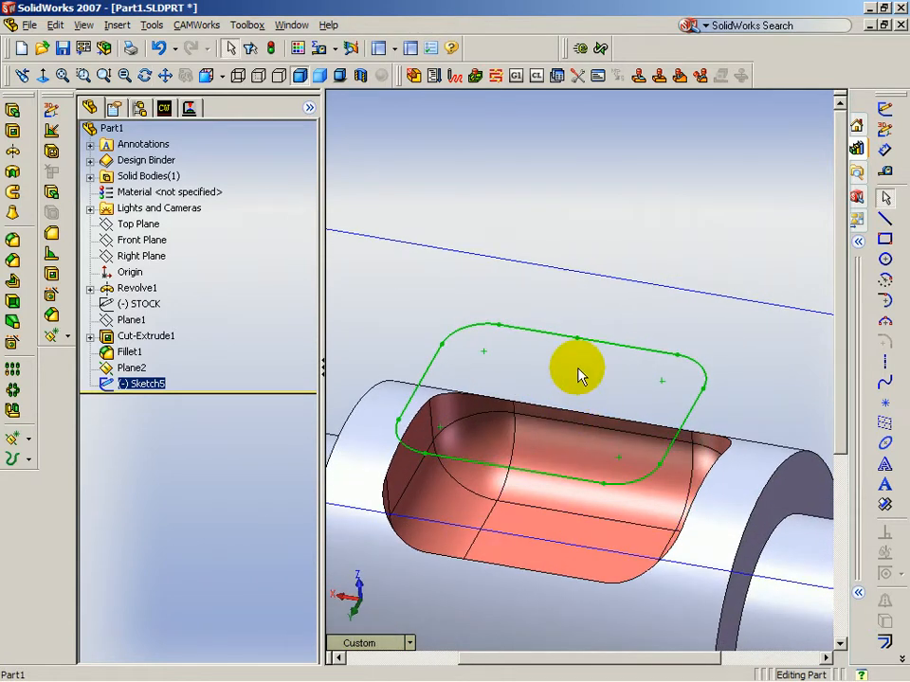
pyautogui.scroll(4, 580, 374)
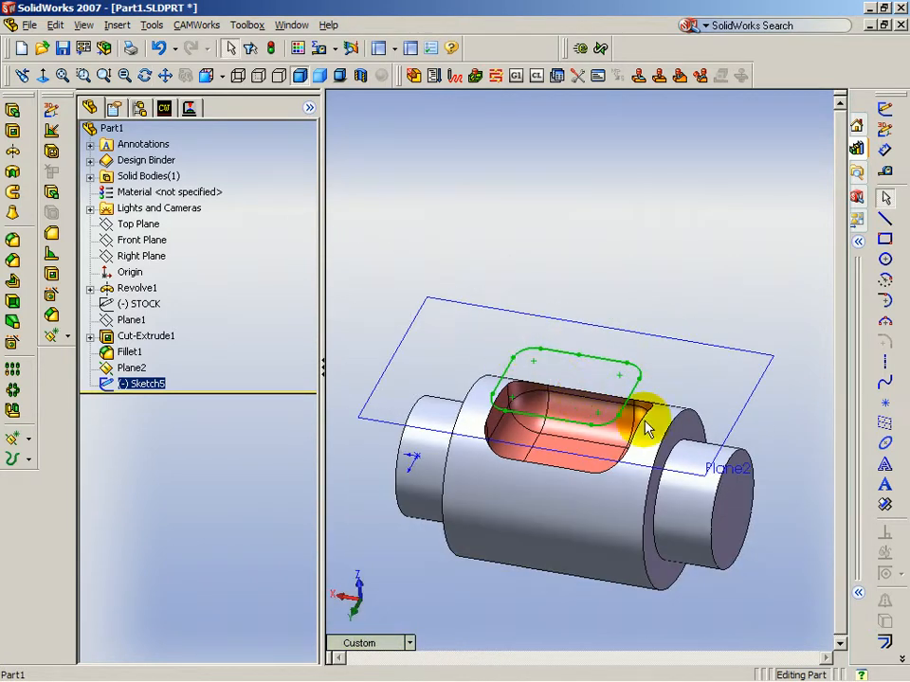
pyautogui.scroll(-3, 576, 375)
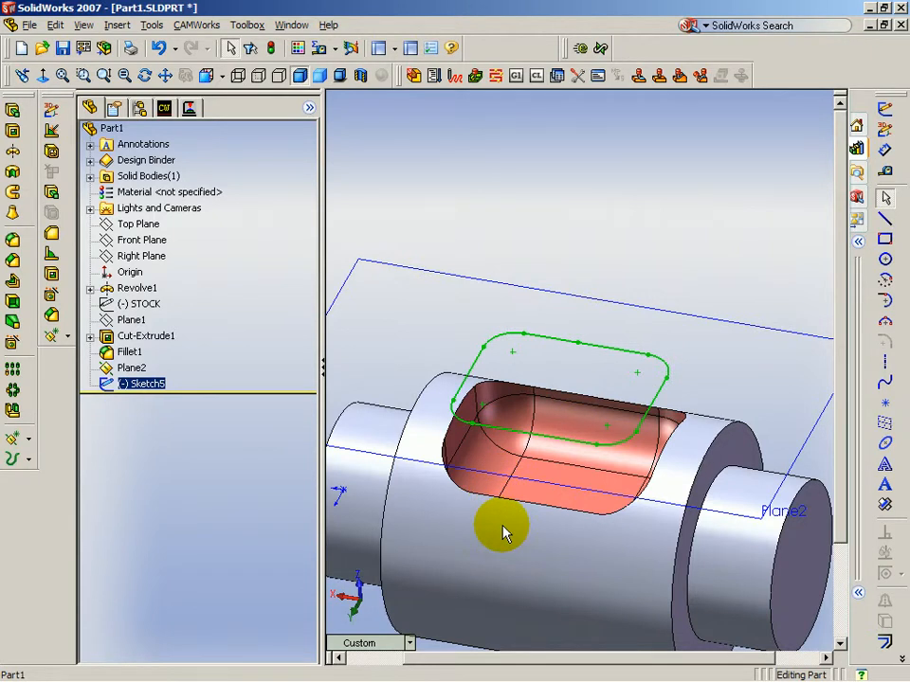
pyautogui.click(165, 109)
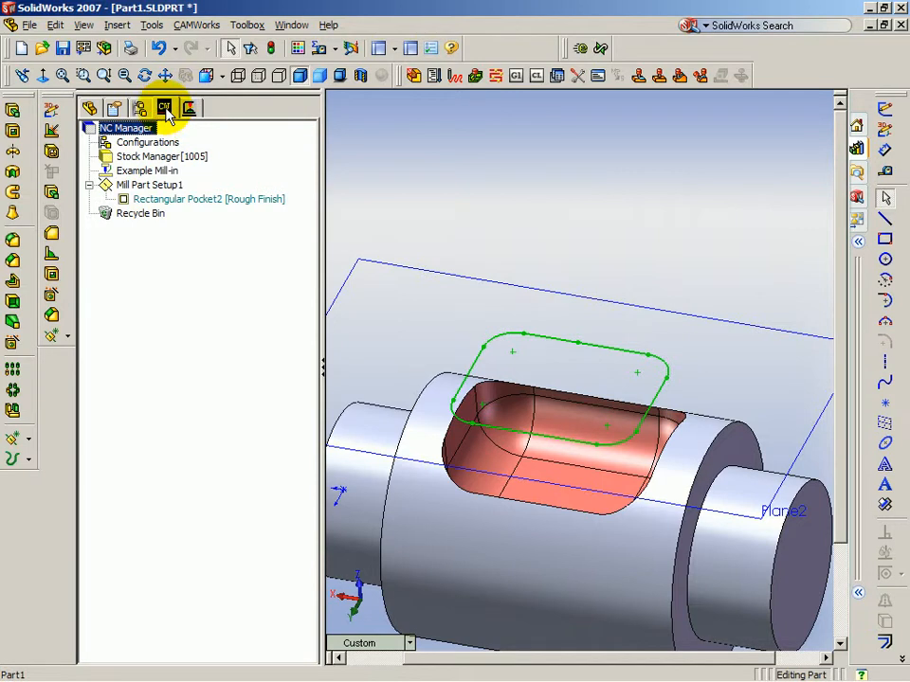
pyautogui.click(161, 186)
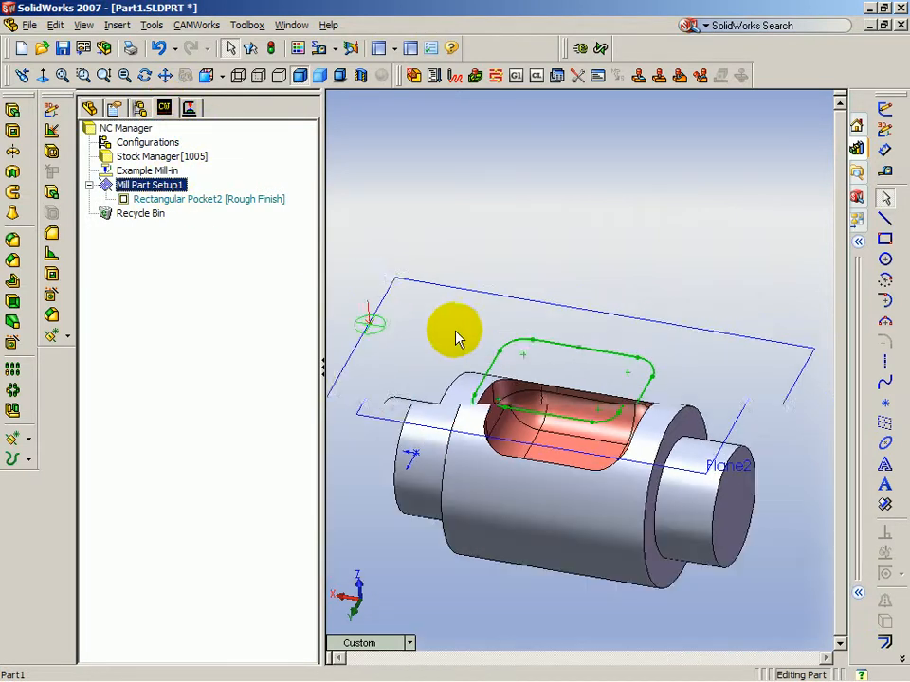
pyautogui.moveTo(451, 350); pyautogui.dragTo(436, 306, button='middle')
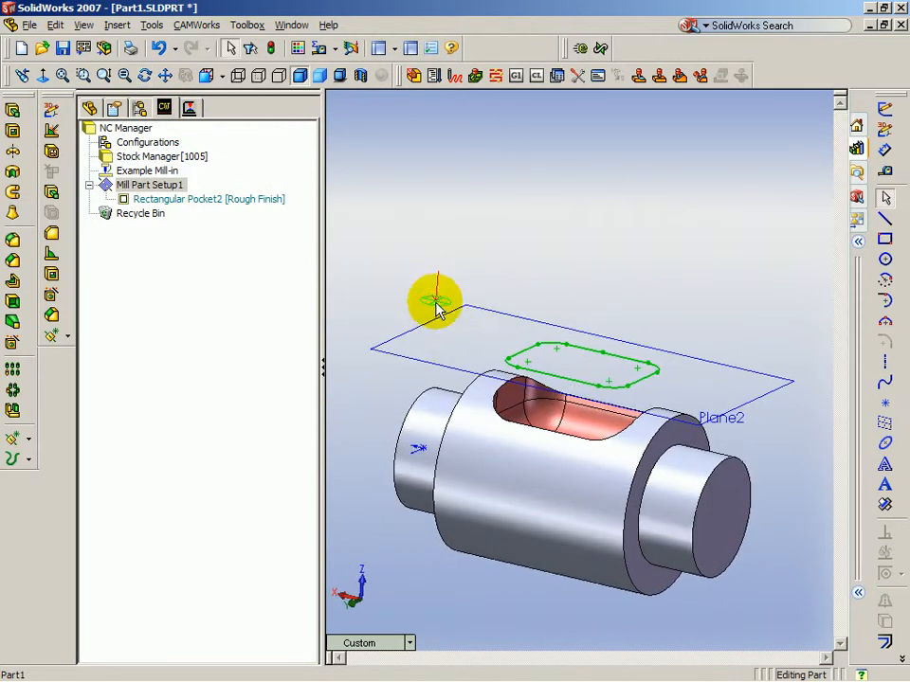
# Insert a 2.5 axis feature of type Curve Feature under Mill Part Setup1, using Sketch5 as its profile
pyautogui.rightClick(147, 200)
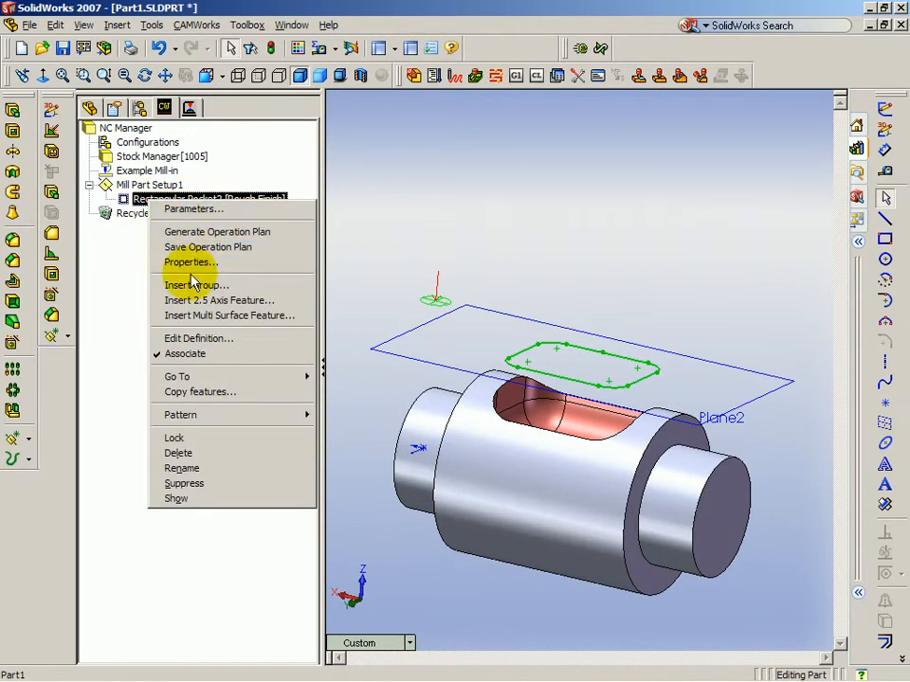
pyautogui.click(178, 301)
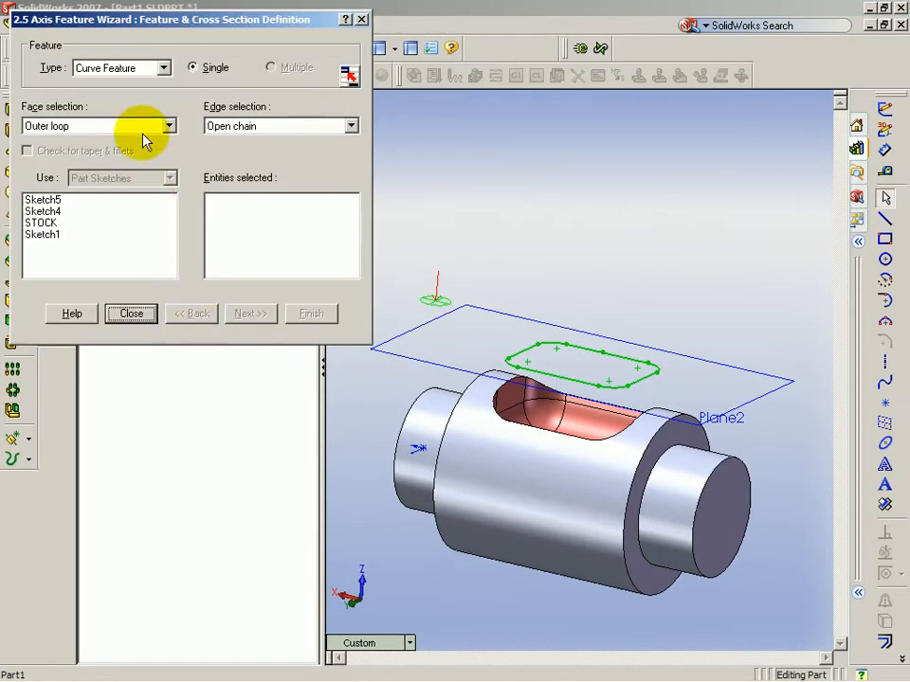
pyautogui.click(163, 68)
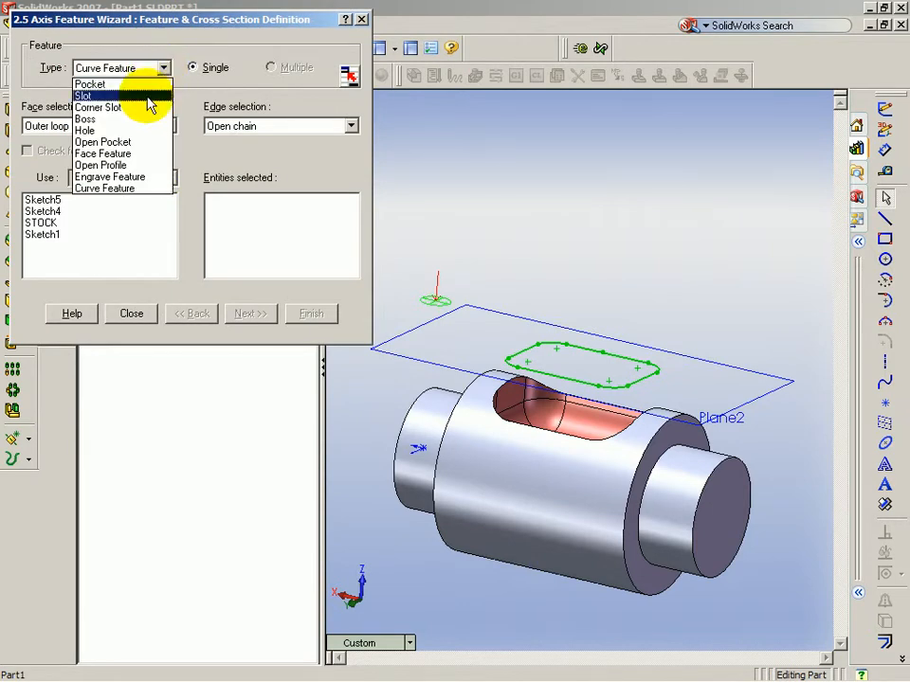
pyautogui.click(156, 188)
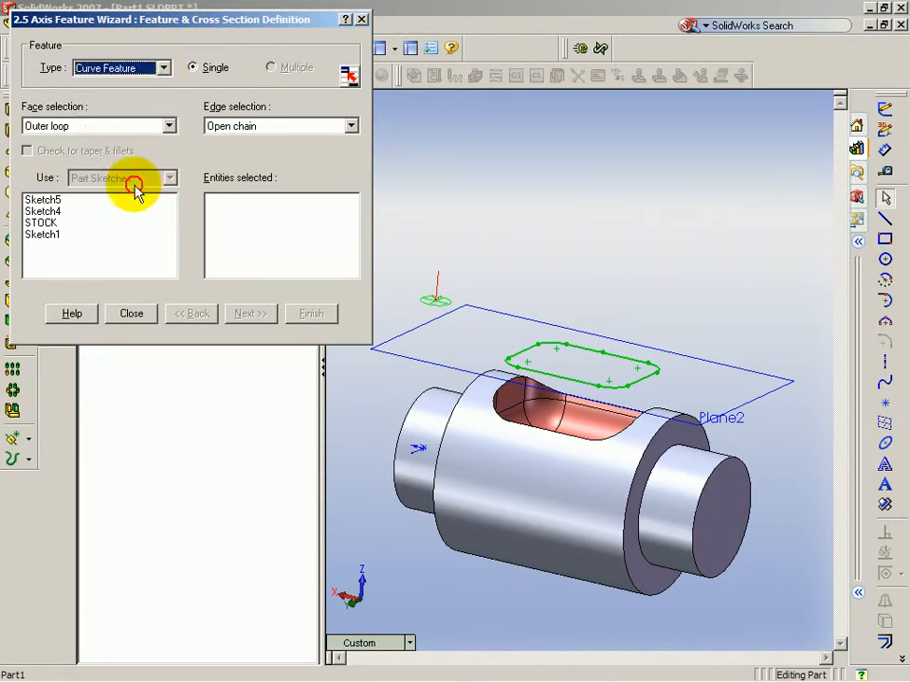
pyautogui.click(47, 200)
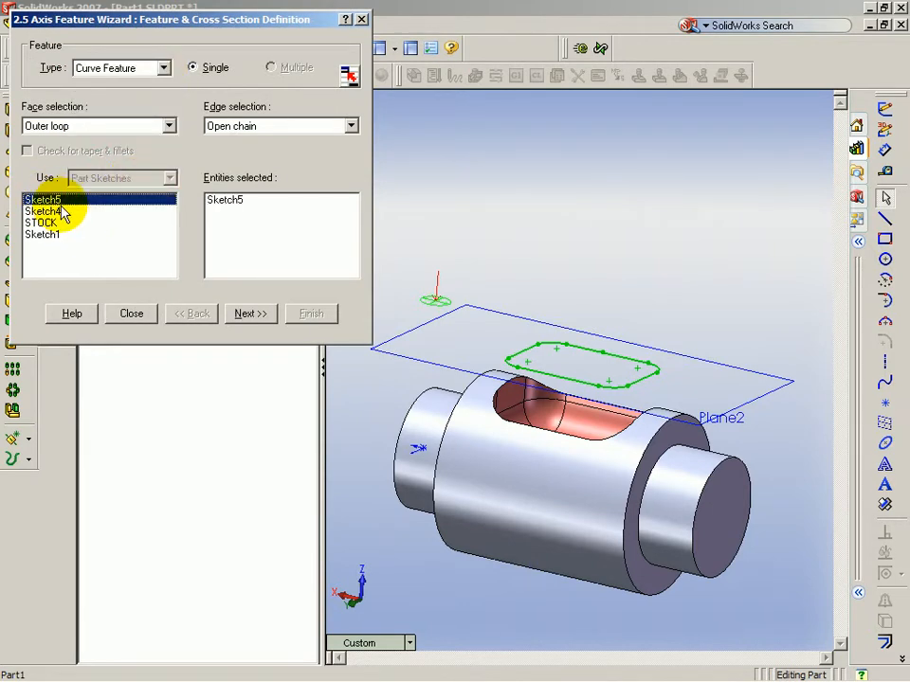
pyautogui.click(248, 313)
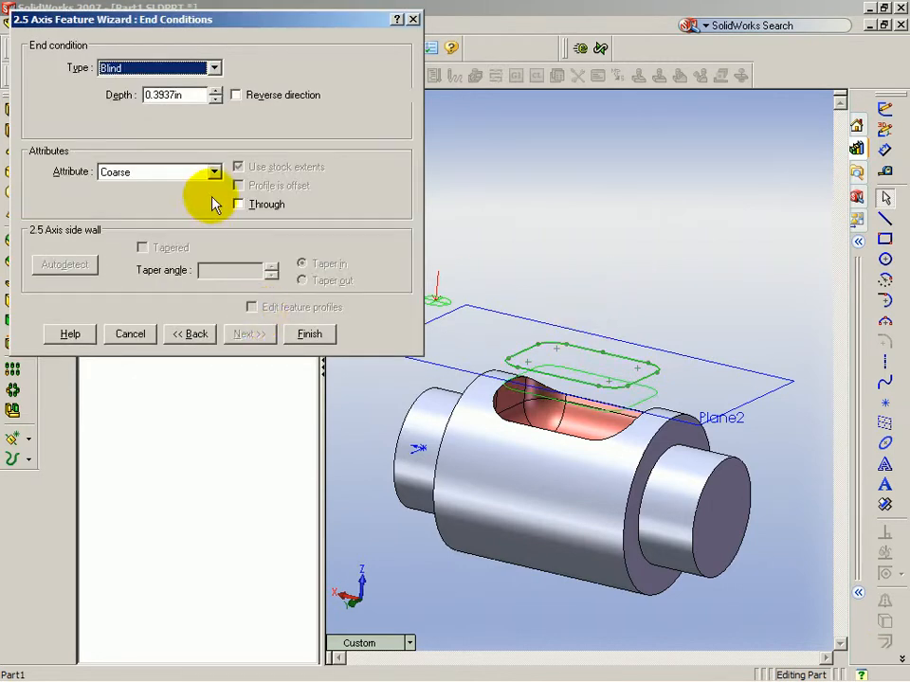
# Set the curve feature's attribute to 3 Axis Curve, leave its blind direction unreversed, and finish the feature wizard
pyautogui.click(214, 173)
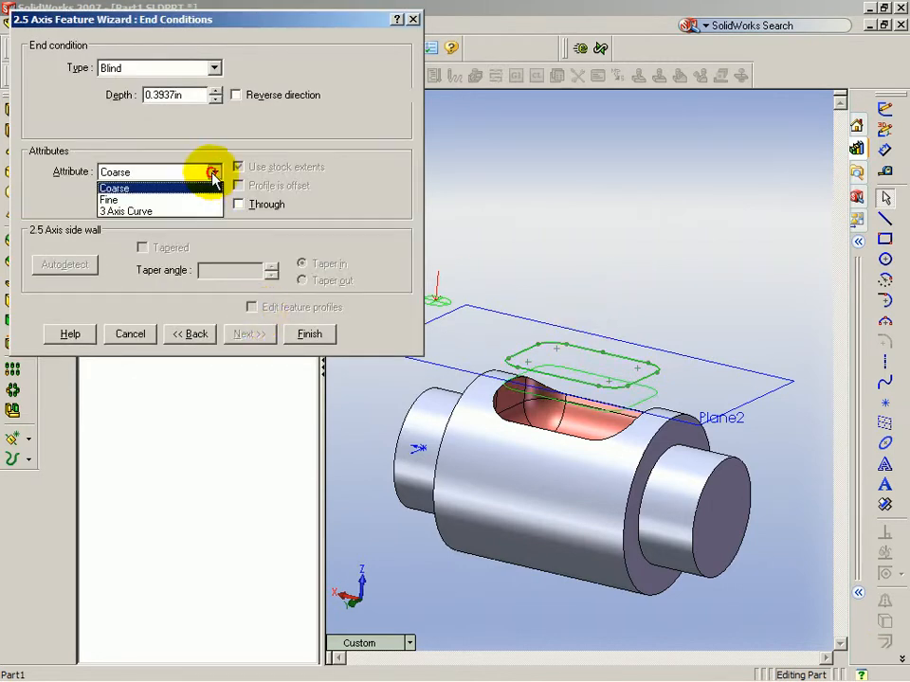
pyautogui.click(161, 213)
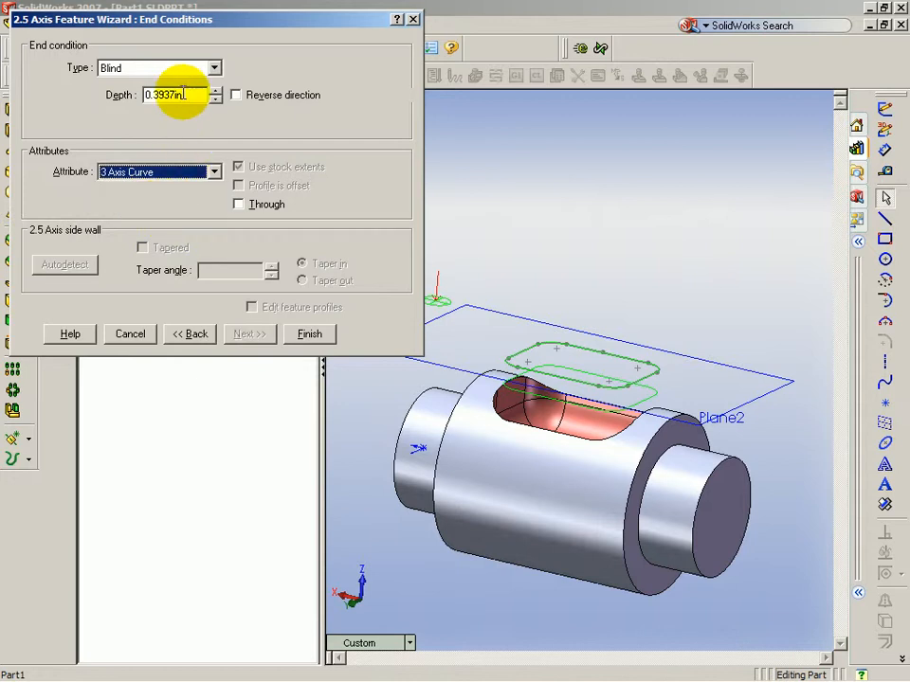
pyautogui.scroll(-5, 579, 368)
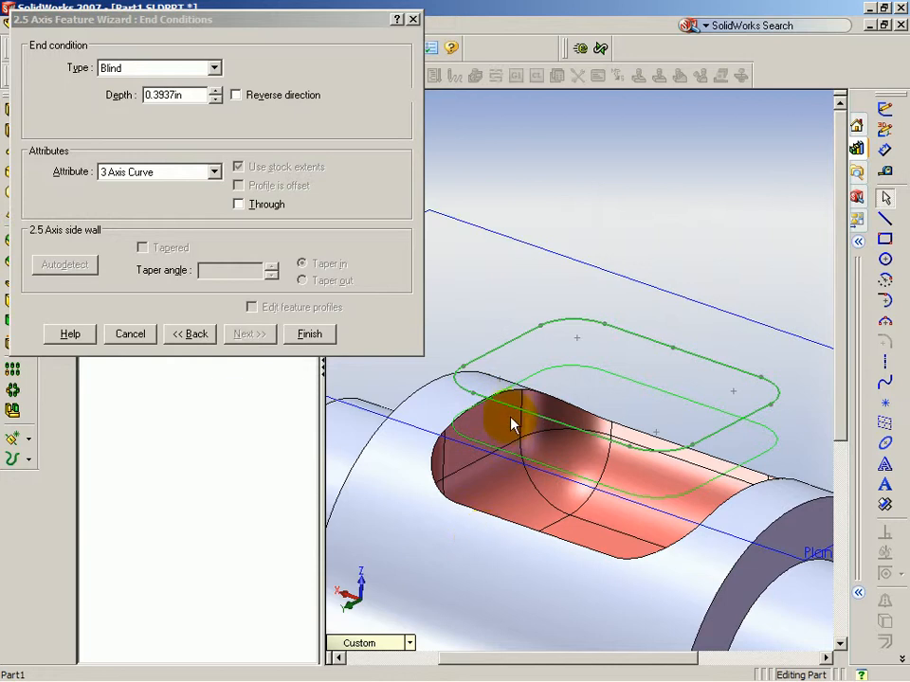
pyautogui.click(237, 95)
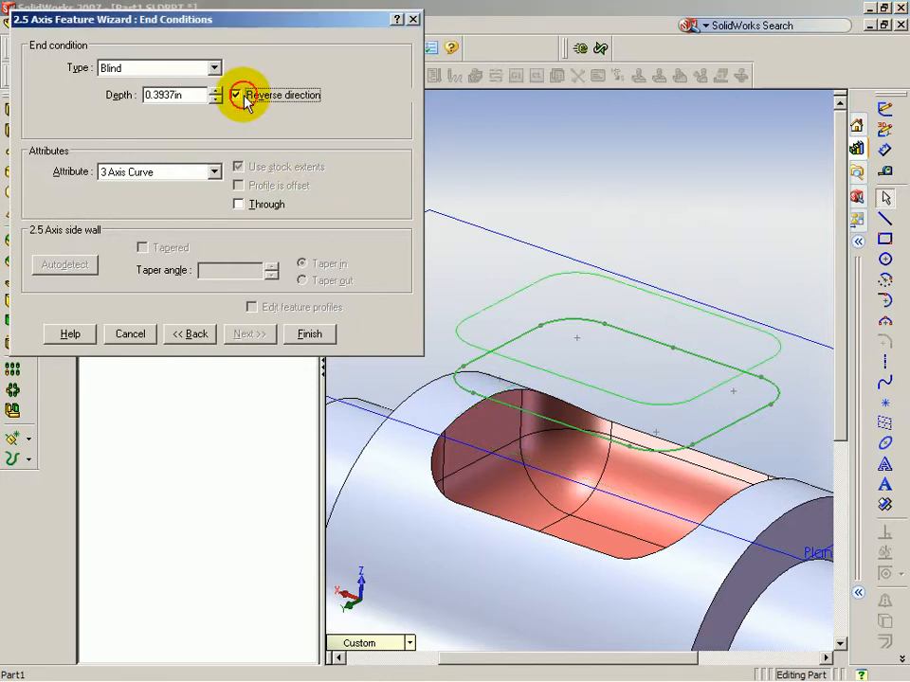
pyautogui.click(243, 97)
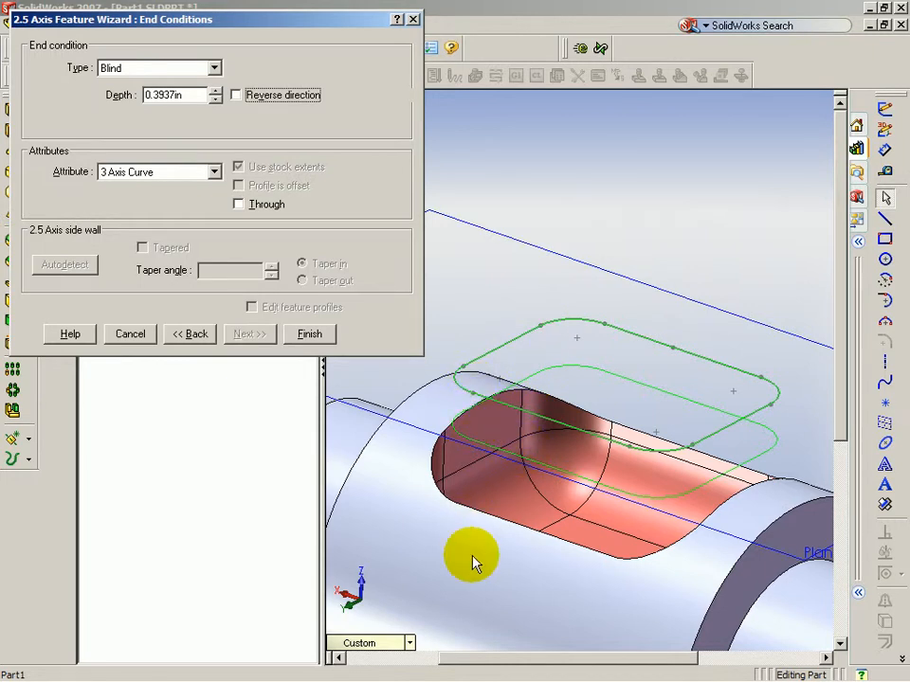
pyautogui.click(309, 334)
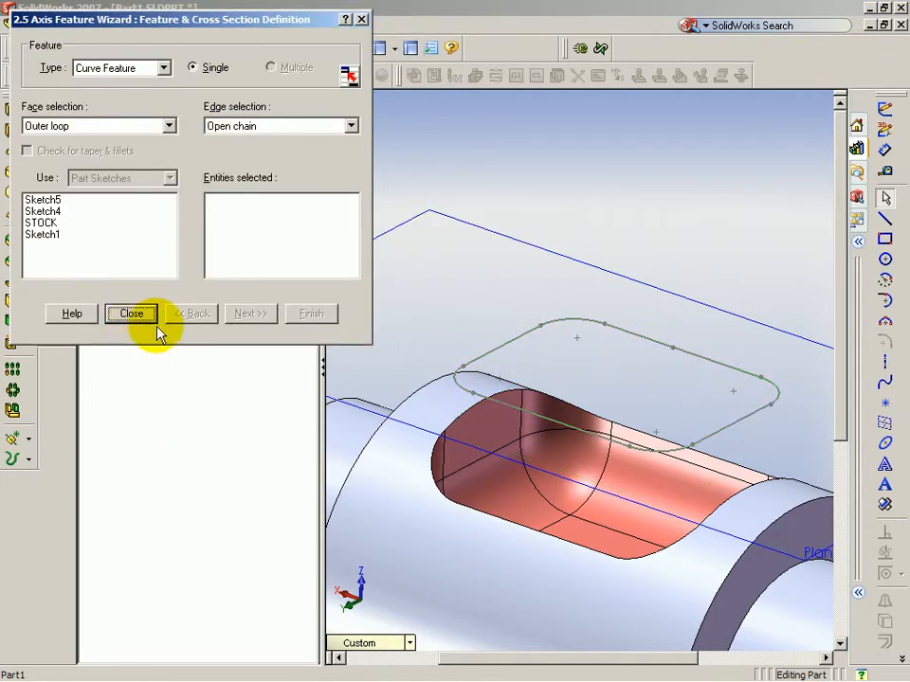
pyautogui.click(144, 313)
# Insert a multi surface feature with all part faces selected and associated and the Curve/Engrave attribute
pyautogui.rightClick(186, 217)
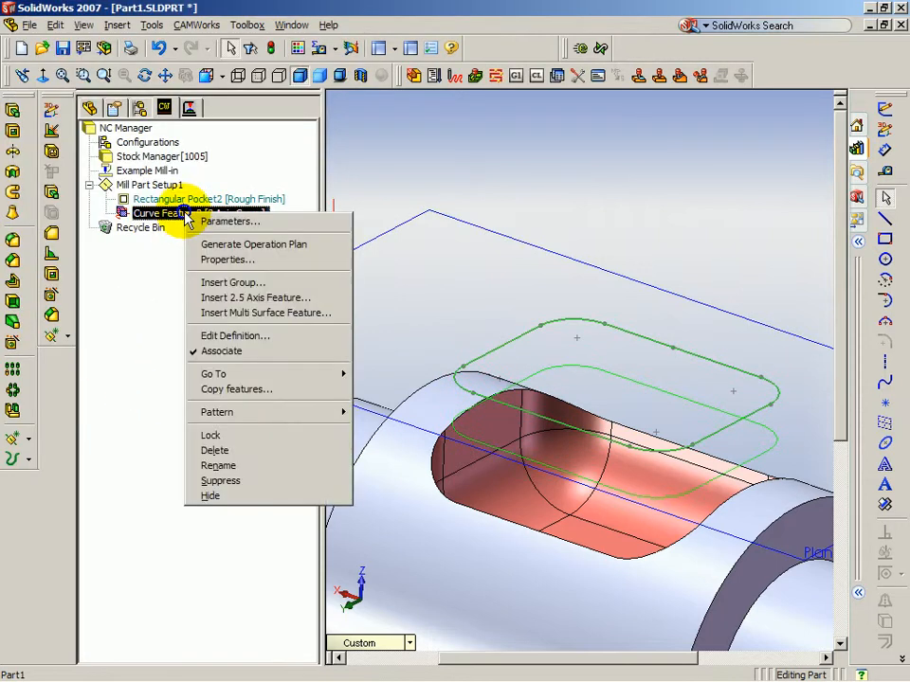
pyautogui.click(243, 314)
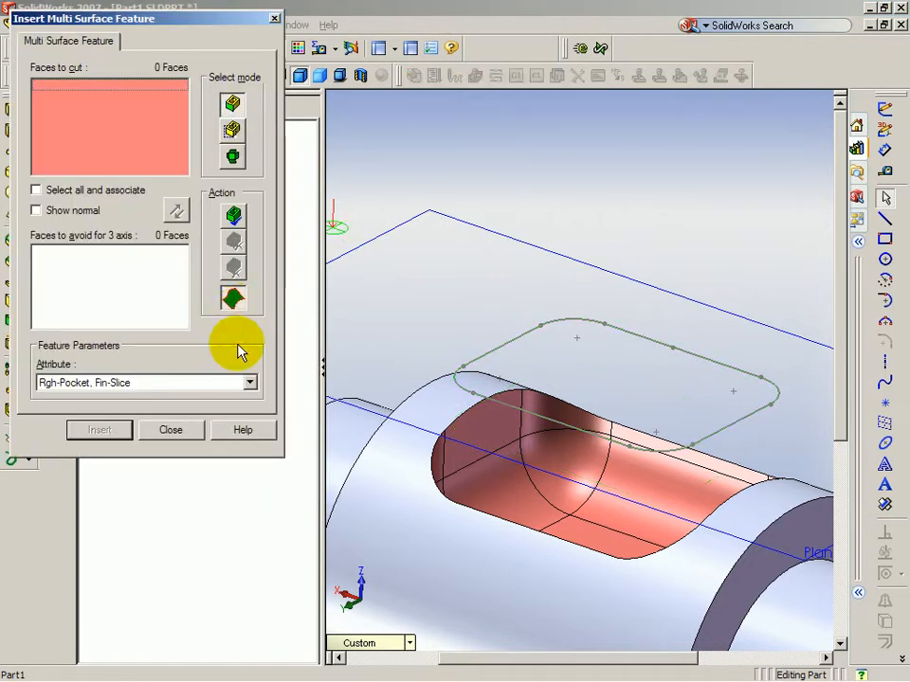
pyautogui.click(74, 189)
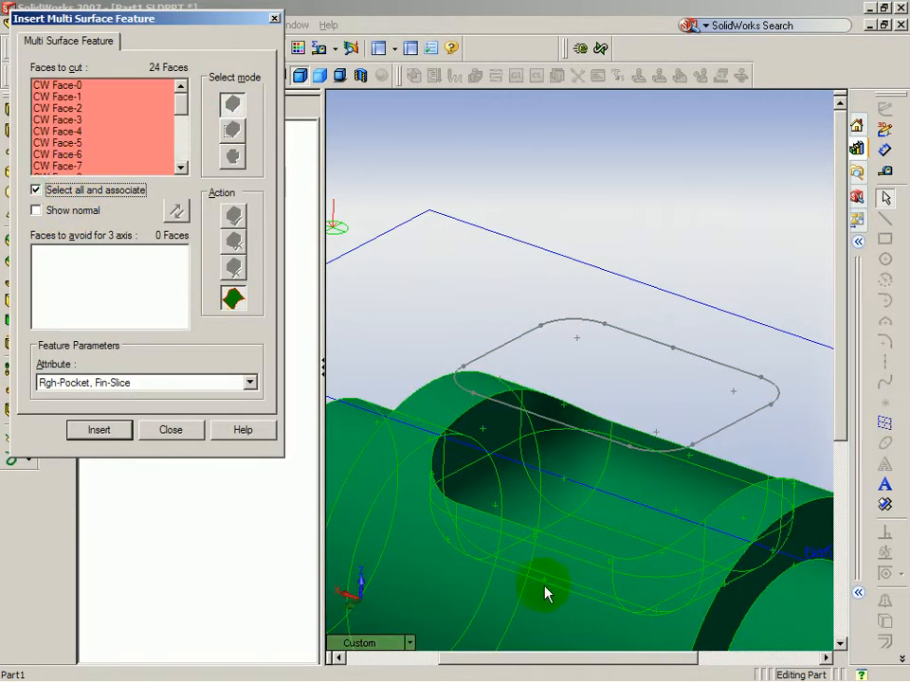
pyautogui.click(249, 382)
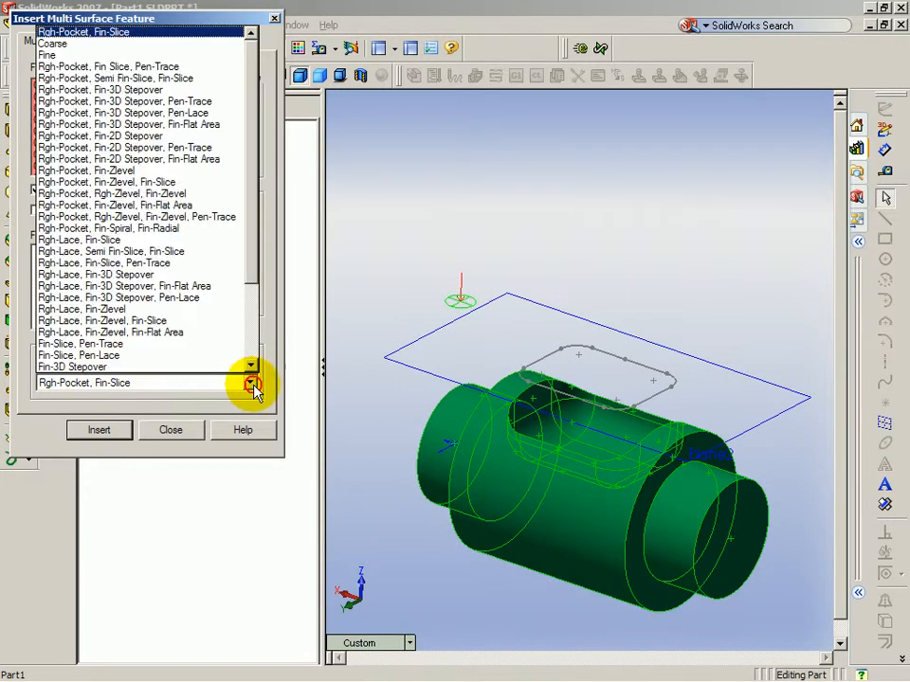
pyautogui.moveTo(256, 280); pyautogui.dragTo(254, 365)
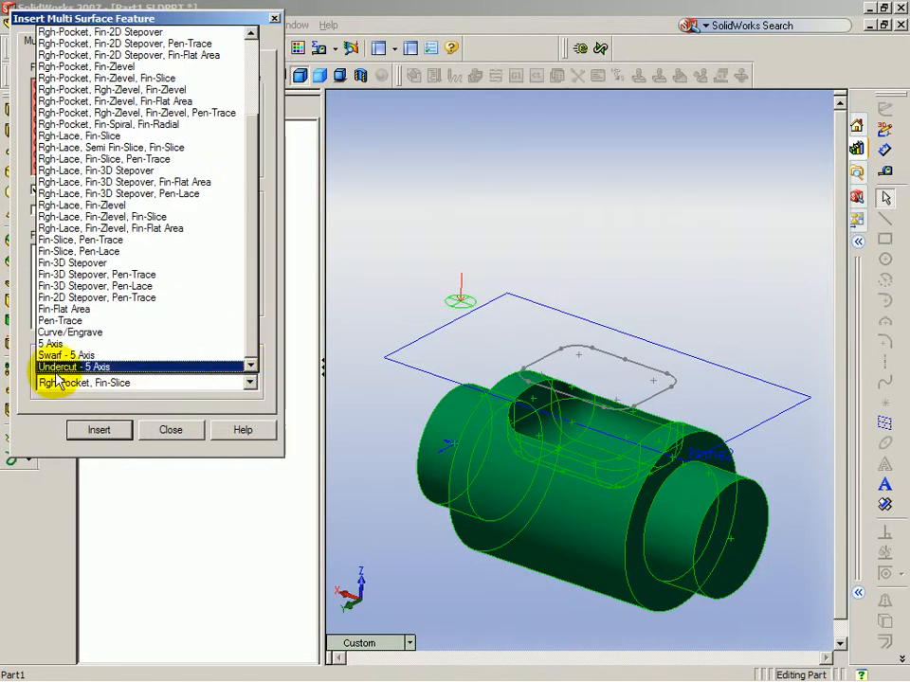
pyautogui.click(85, 333)
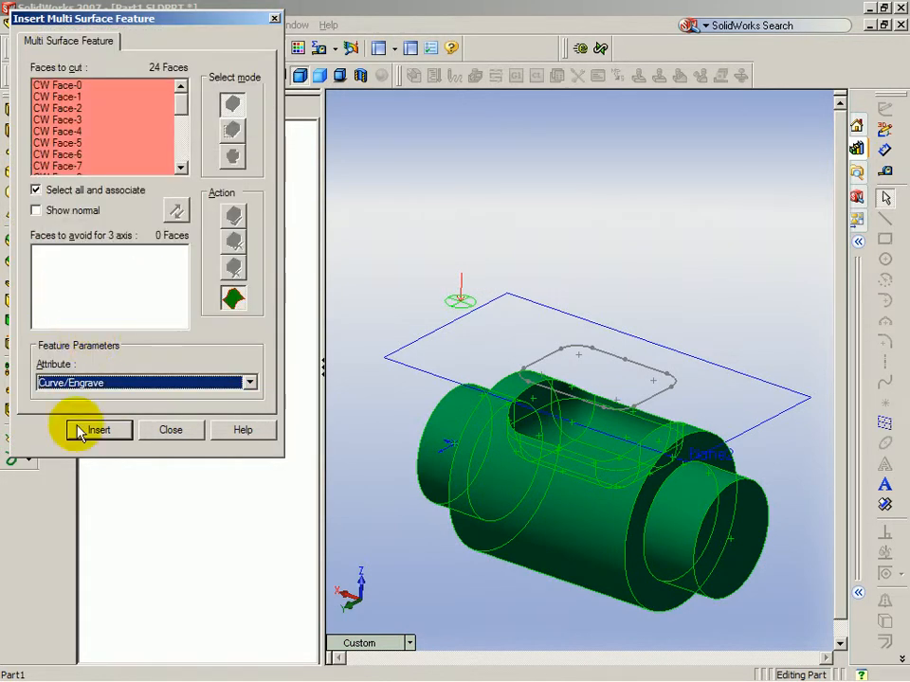
pyautogui.click(121, 431)
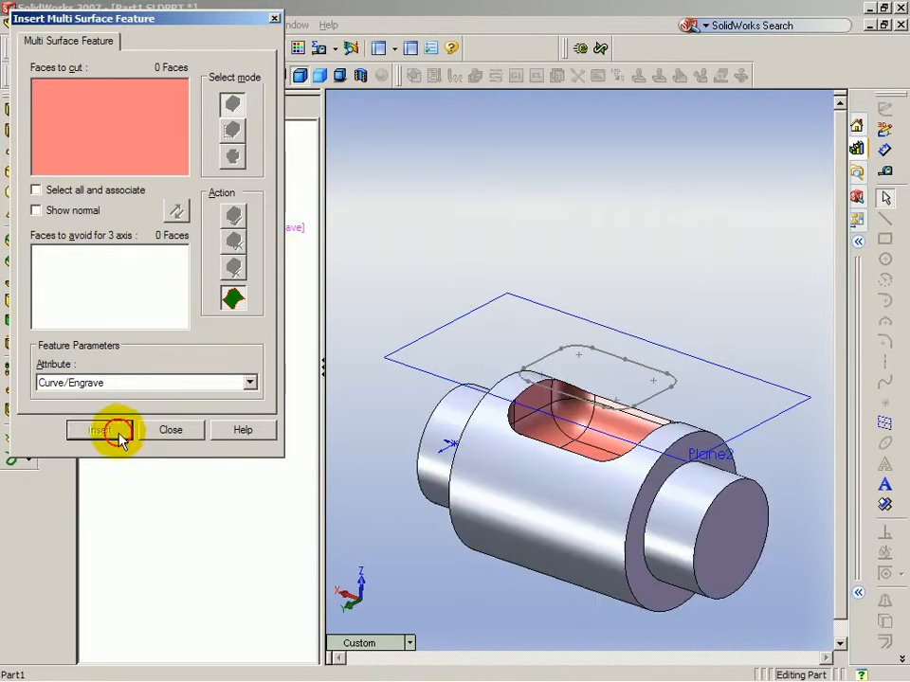
pyautogui.click(171, 431)
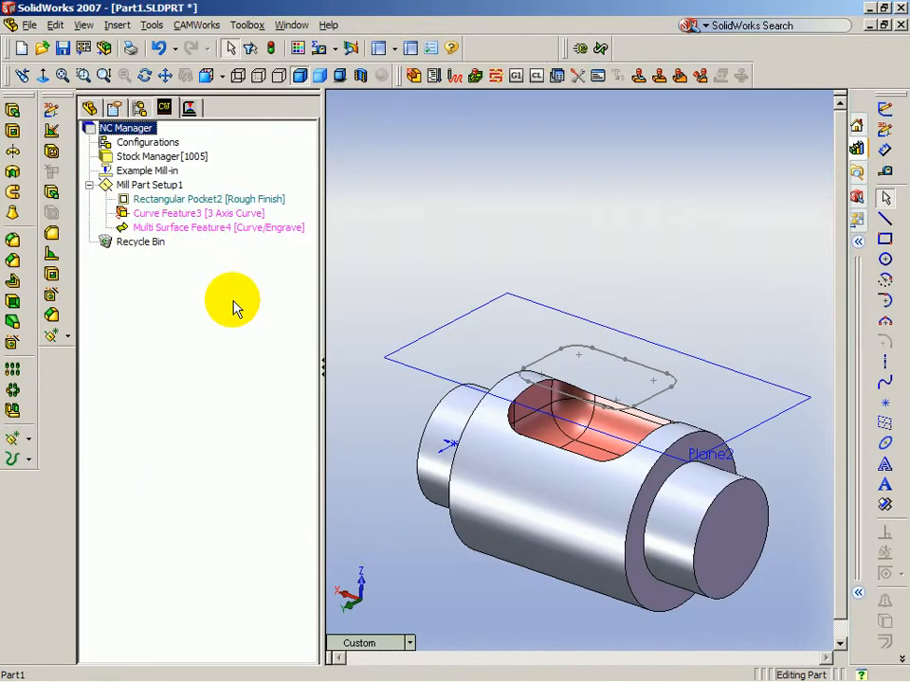
# Generate the operation plan for the Curve/Engrave multi surface feature and expand the resulting Curve Project operation
pyautogui.rightClick(193, 231)
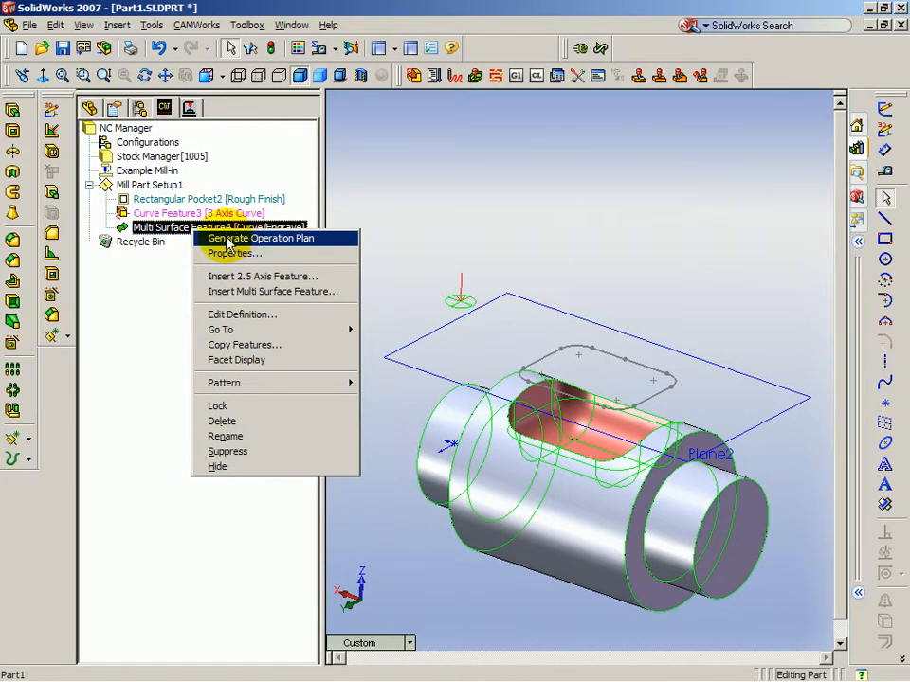
pyautogui.click(227, 240)
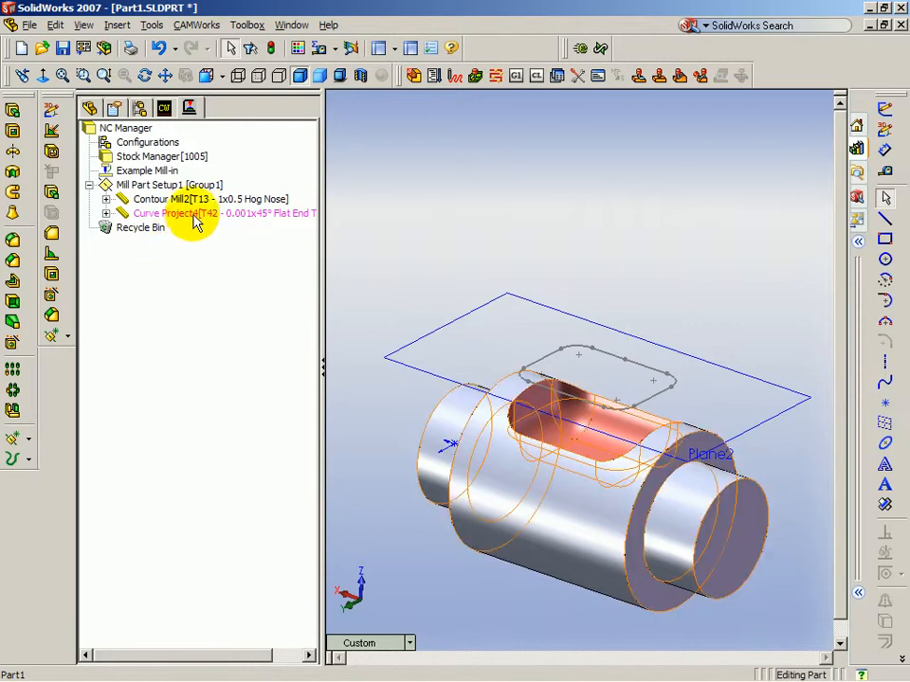
pyautogui.click(196, 217)
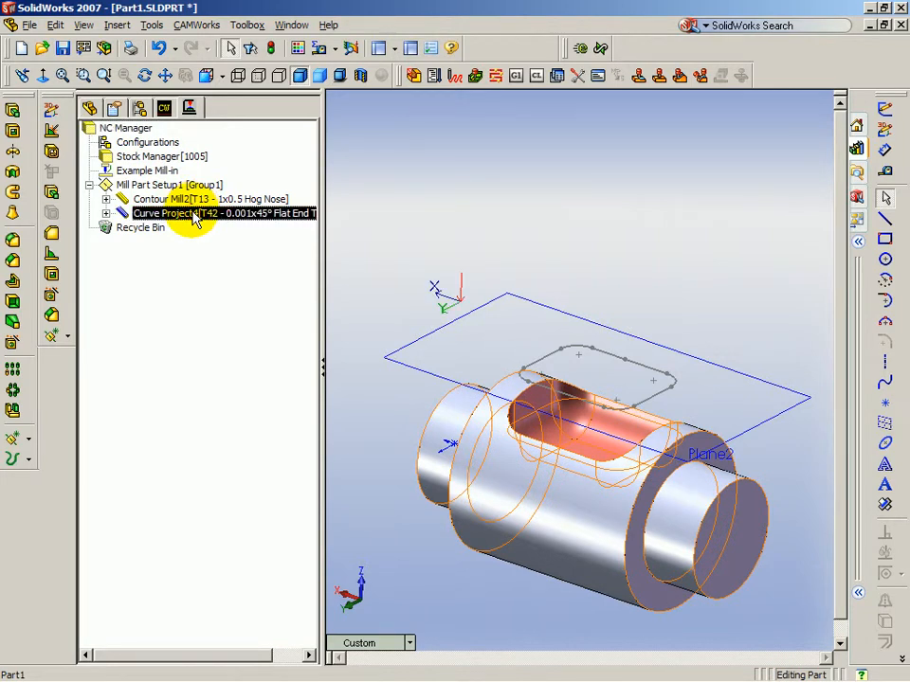
pyautogui.click(106, 214)
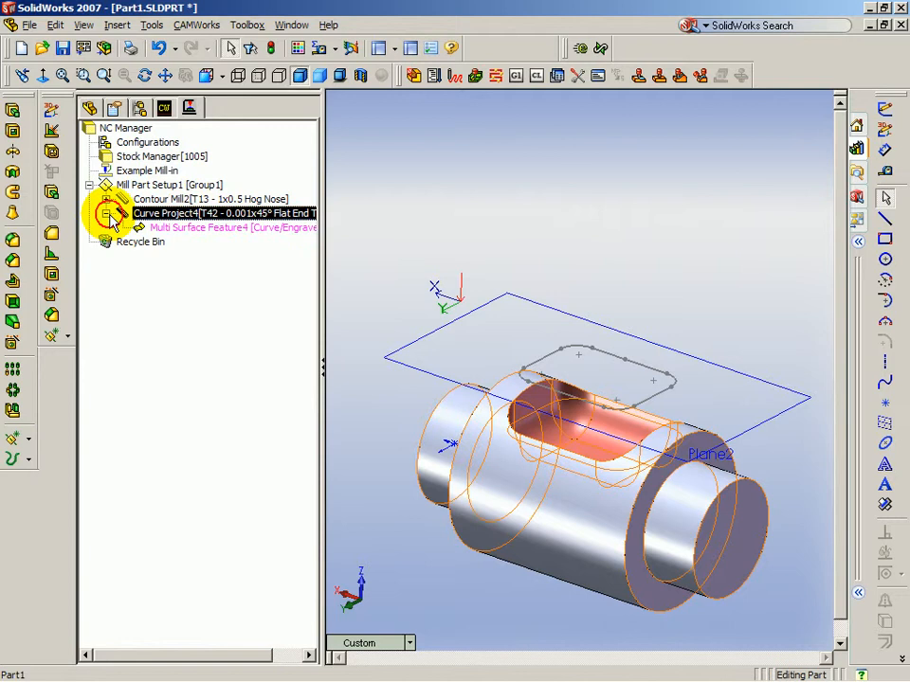
# Add Curve Feature3 to the Curve Project operation as its engrave/curve feature
pyautogui.rightClick(185, 218)
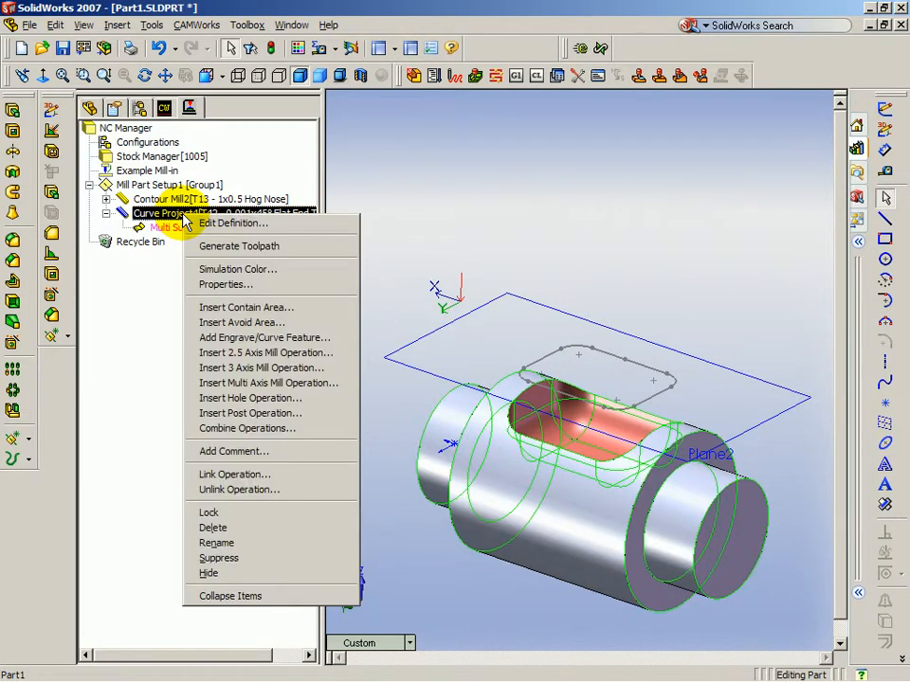
pyautogui.click(231, 338)
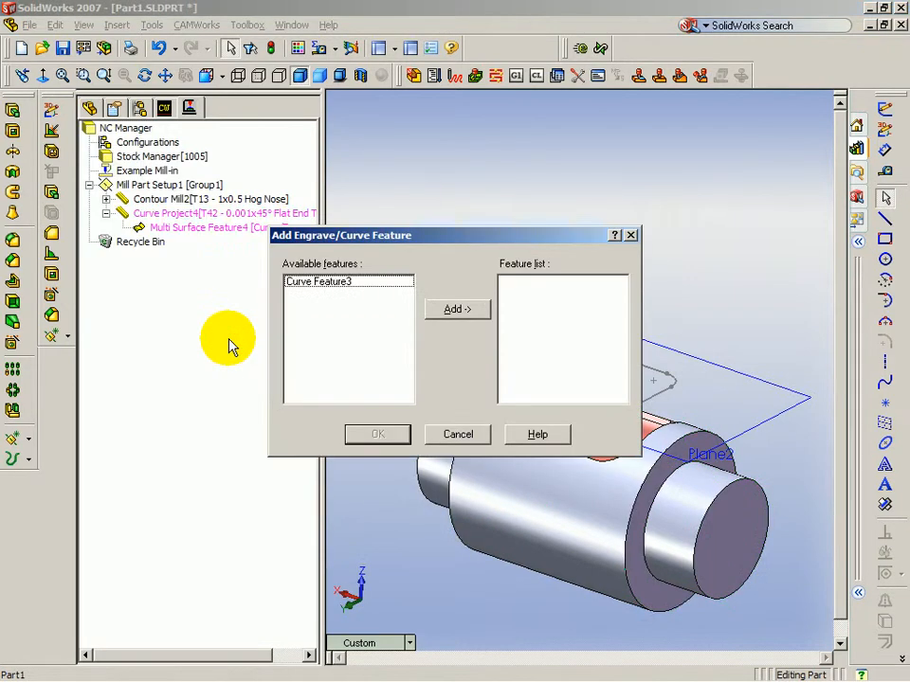
pyautogui.click(313, 283)
pyautogui.click(458, 309)
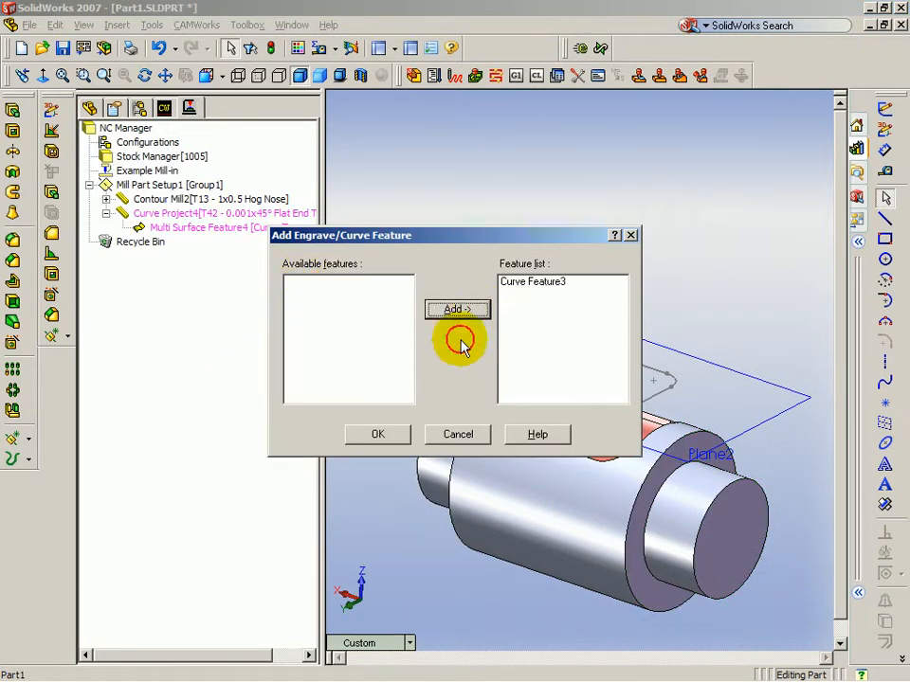
pyautogui.click(381, 434)
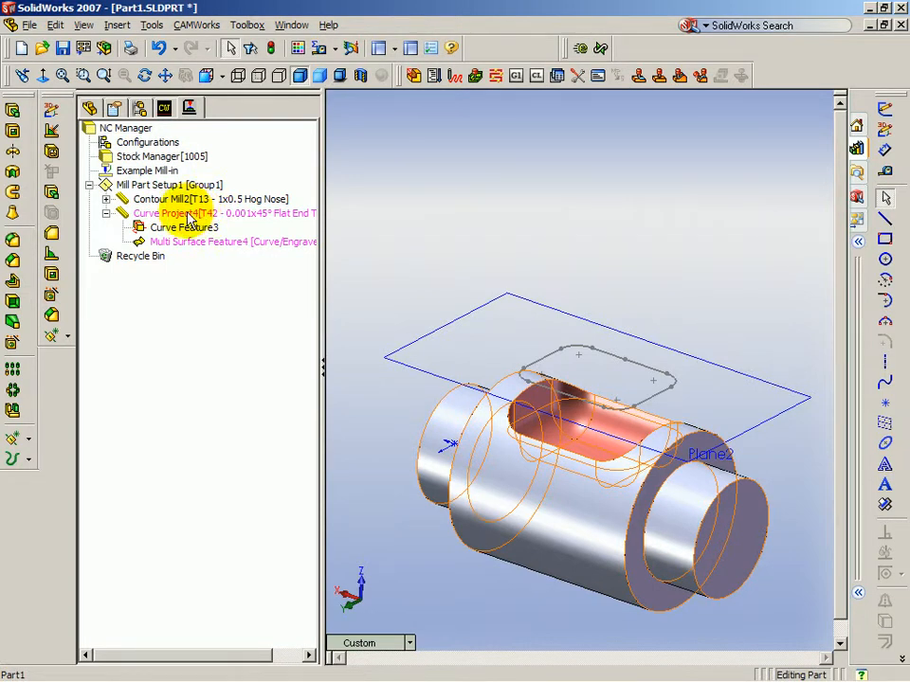
# Accept the Curve Project operation's existing tool parameters and generate its toolpath
pyautogui.doubleClick(189, 214)
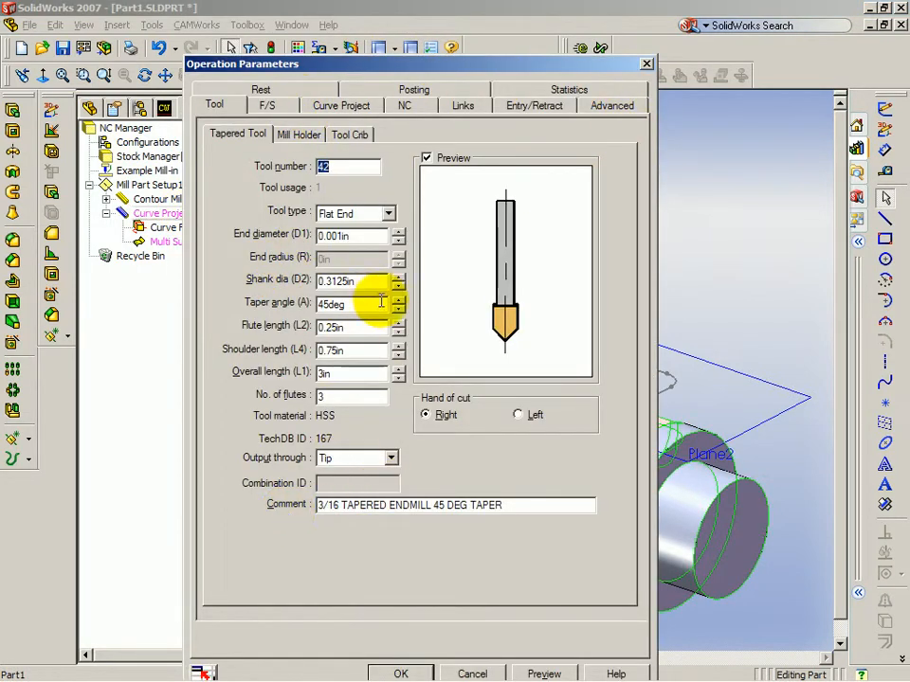
pyautogui.click(403, 672)
pyautogui.rightClick(177, 216)
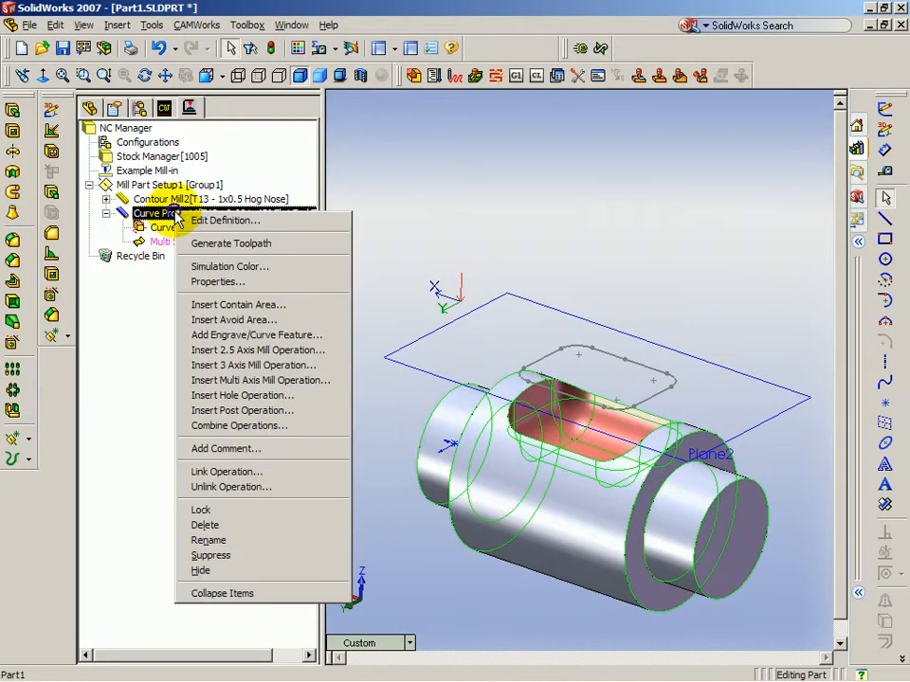
pyautogui.click(237, 243)
pyautogui.moveTo(702, 303); pyautogui.dragTo(701, 358, button='middle')
pyautogui.scroll(-2, 598, 426)
pyautogui.scroll(-3, 599, 434)
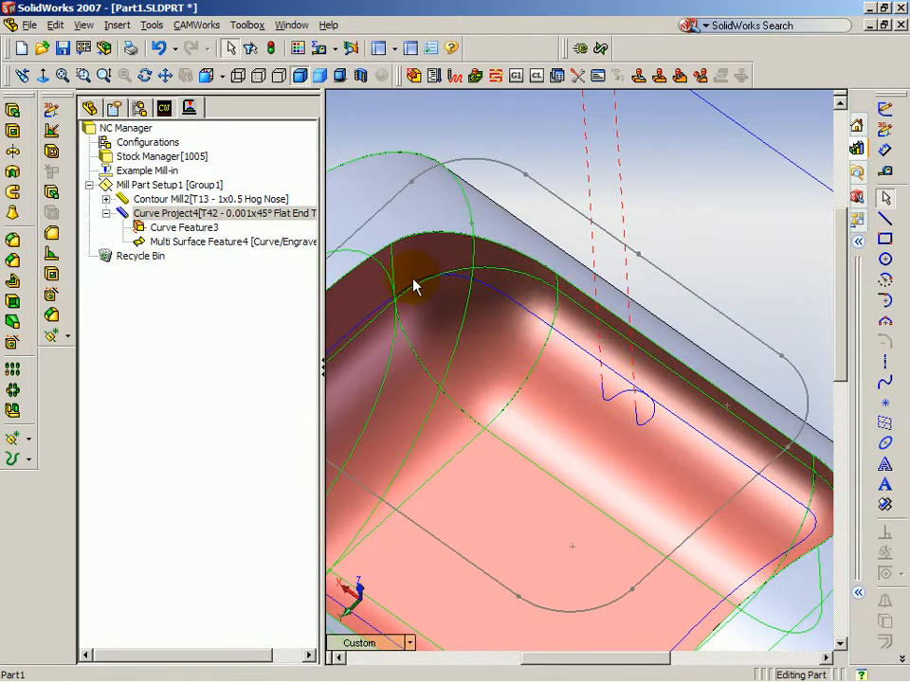
pyautogui.moveTo(354, 369); pyautogui.dragTo(378, 301, button='middle')
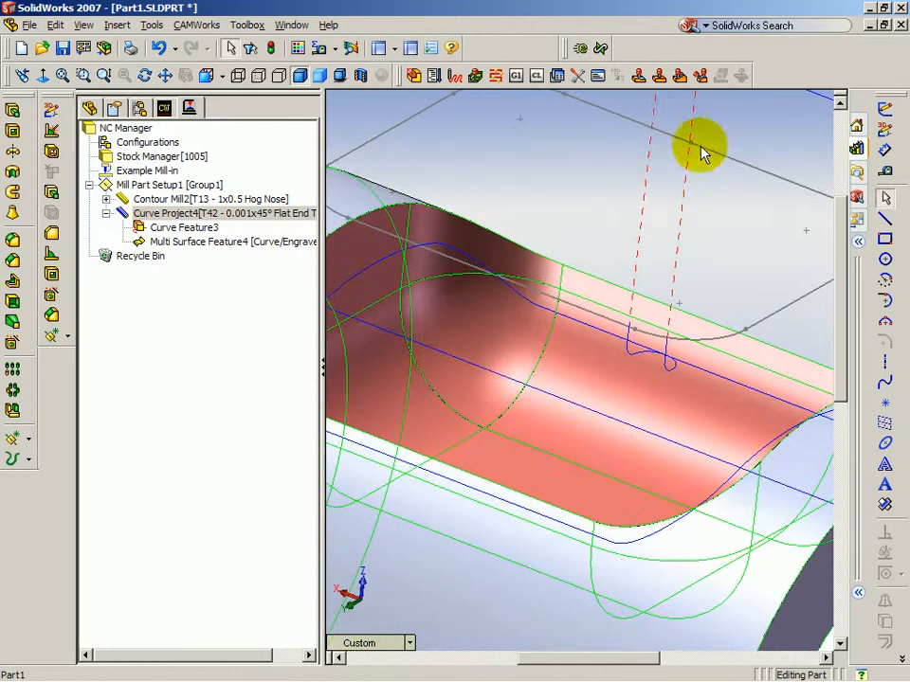
pyautogui.moveTo(640, 403); pyautogui.dragTo(651, 354, button='middle')
pyautogui.scroll(2, 675, 189)
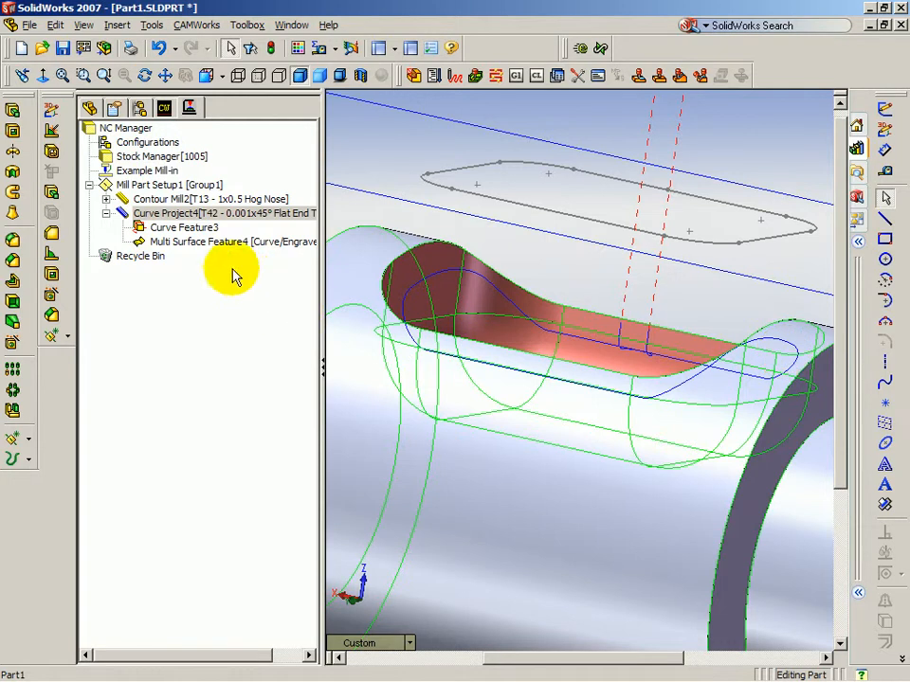
# Hide Multi Surface Feature4 in the feature tree
pyautogui.click(186, 108)
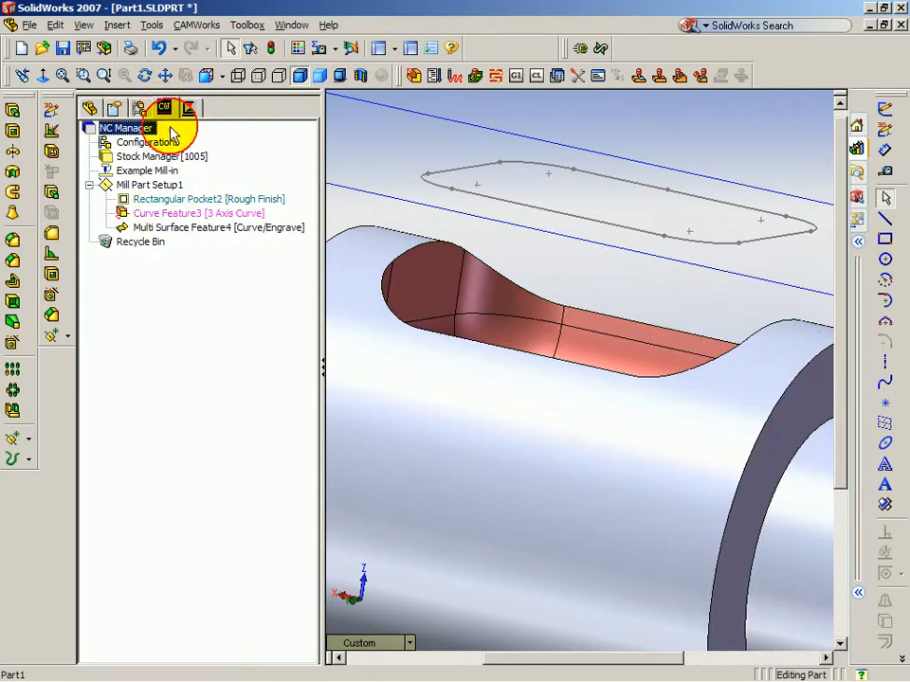
pyautogui.rightClick(157, 228)
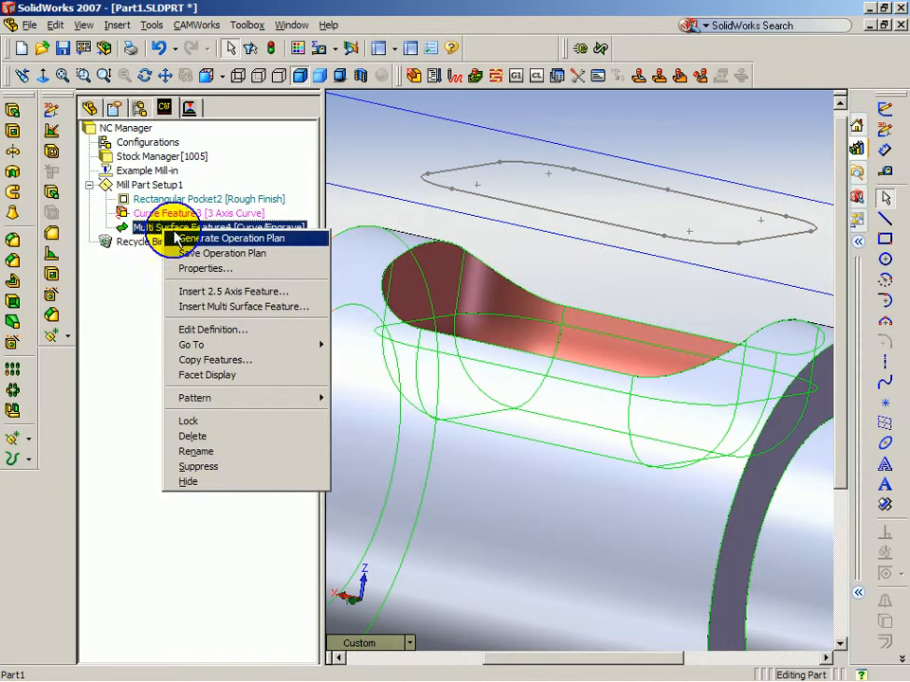
pyautogui.click(189, 481)
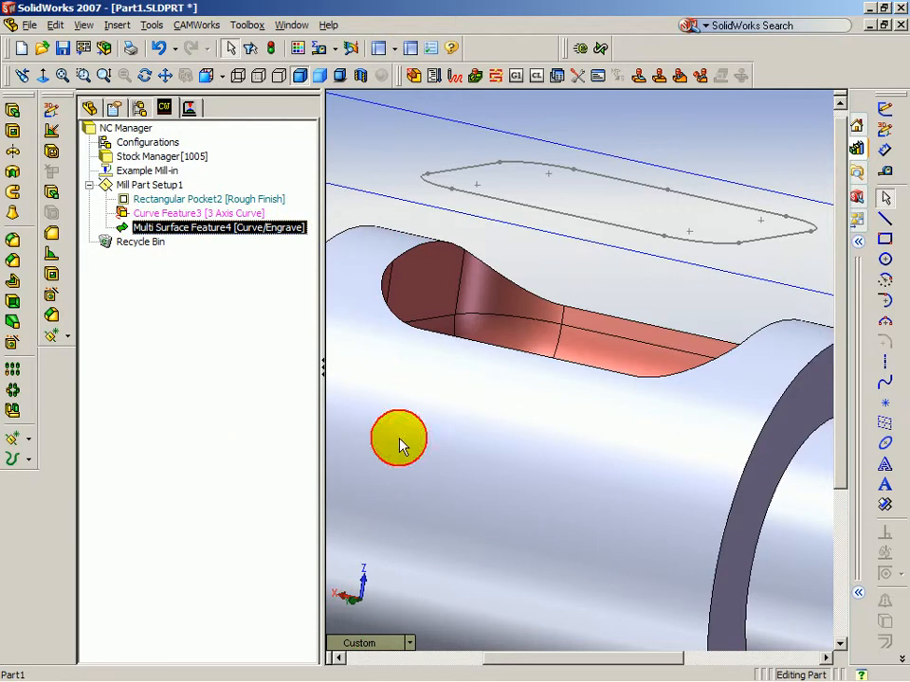
# Hide the offset profile sketch above the part and its sketch plane, Plane2
pyautogui.rightClick(479, 194)
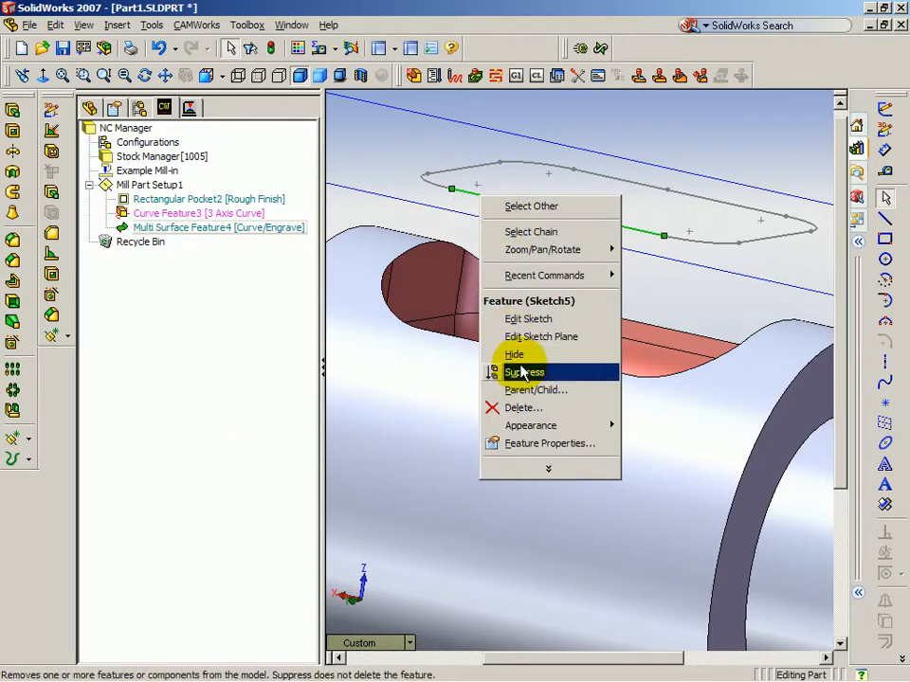
pyautogui.click(519, 356)
pyautogui.rightClick(492, 220)
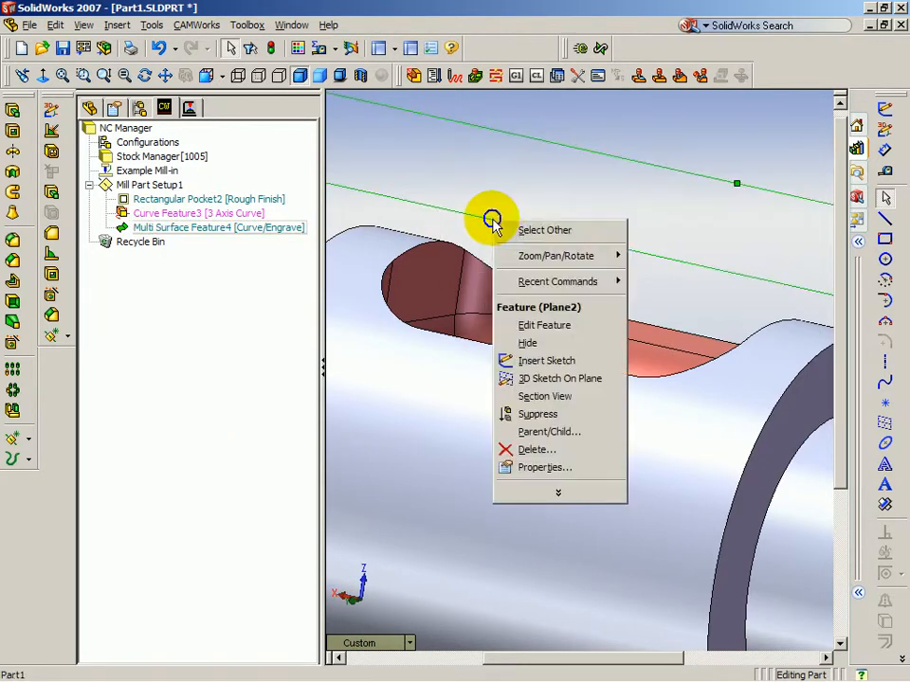
pyautogui.click(527, 342)
pyautogui.moveTo(603, 260); pyautogui.dragTo(570, 300)
# Return to the operation list, select the Curve Project operation's multi surface feature, and examine its toolpath along the pocket edge
pyautogui.click(189, 107)
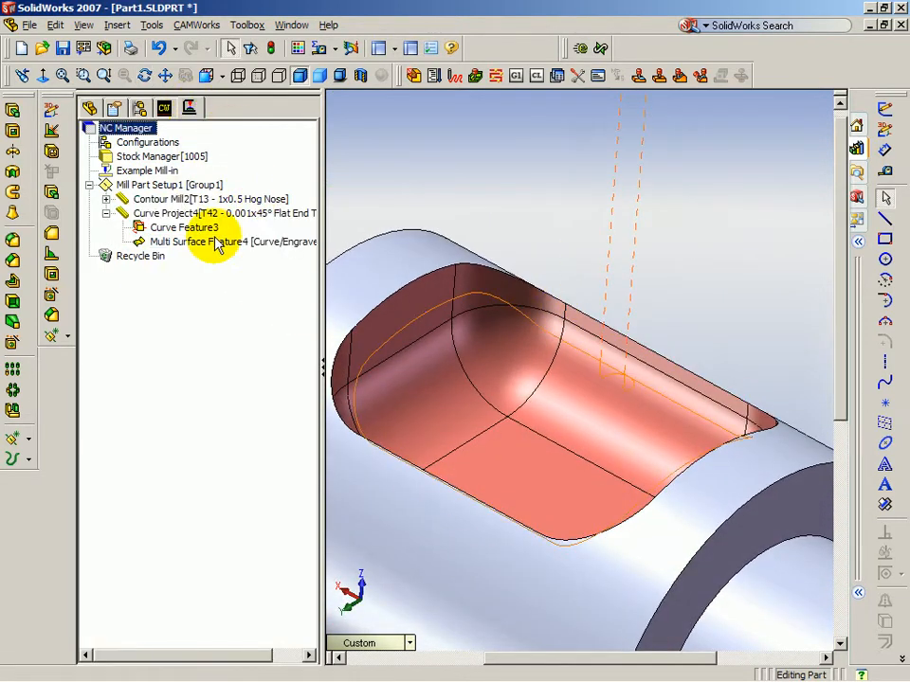
pyautogui.click(204, 243)
pyautogui.moveTo(481, 371); pyautogui.dragTo(524, 399, button='middle')
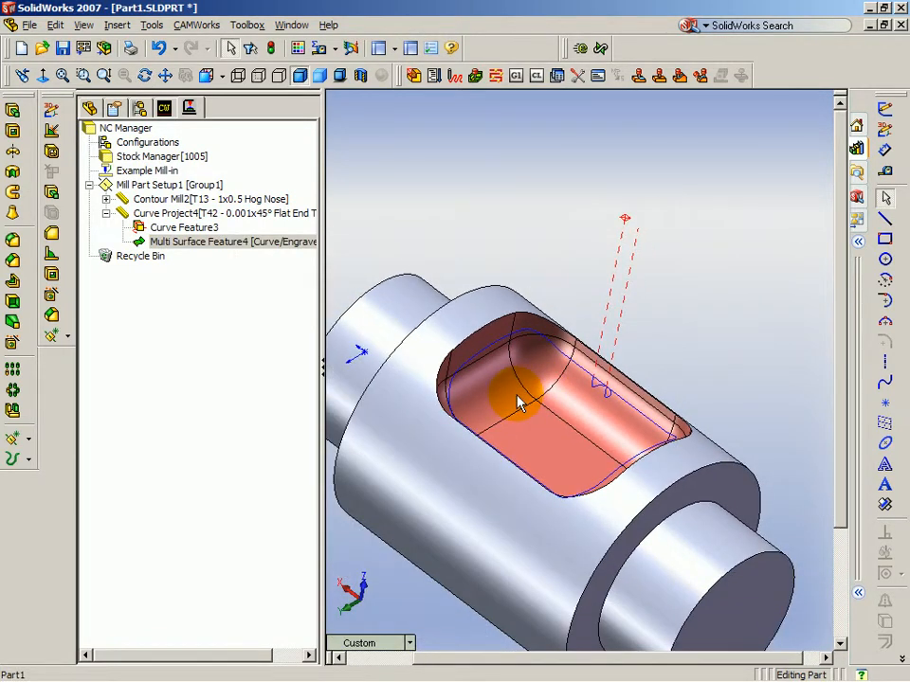
pyautogui.scroll(-2, 567, 380)
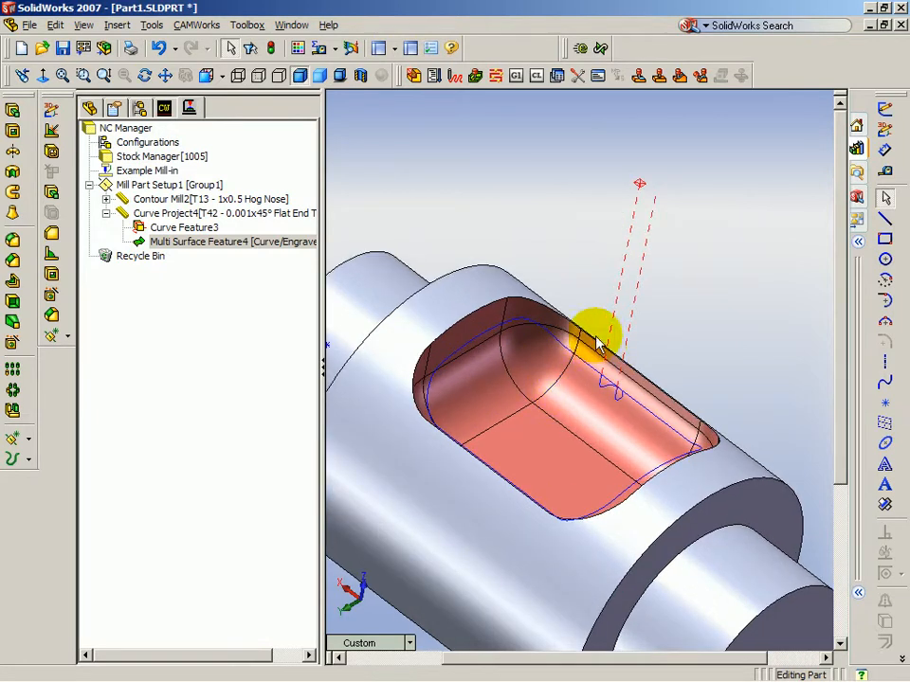
pyautogui.moveTo(562, 381); pyautogui.dragTo(532, 438, button='middle')
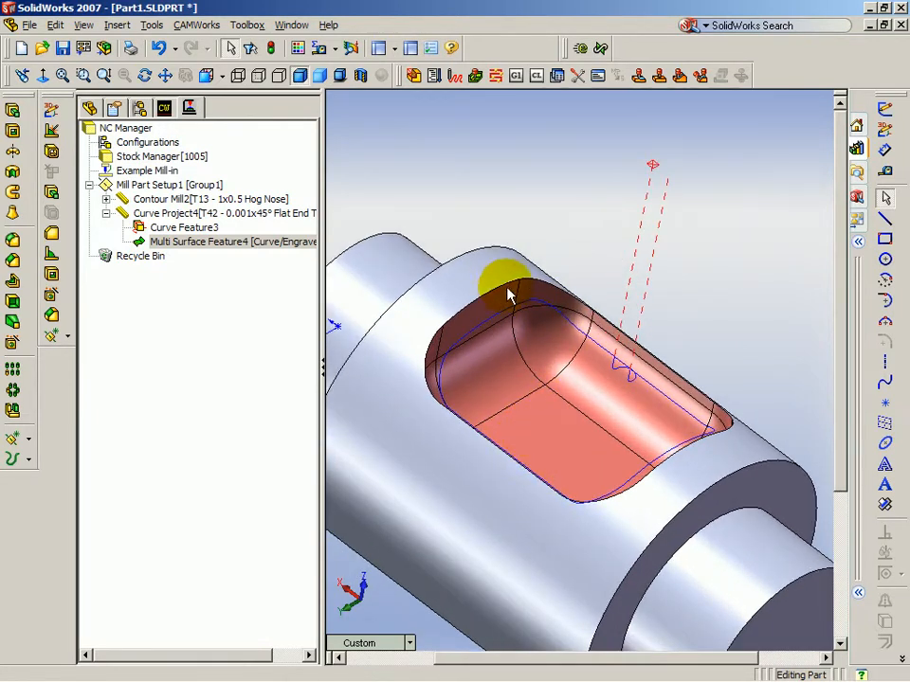
# Step through the Curve Project toolpath and examine how deep the tapered tool's tip reaches at the pocket edge
pyautogui.rightClick(202, 243)
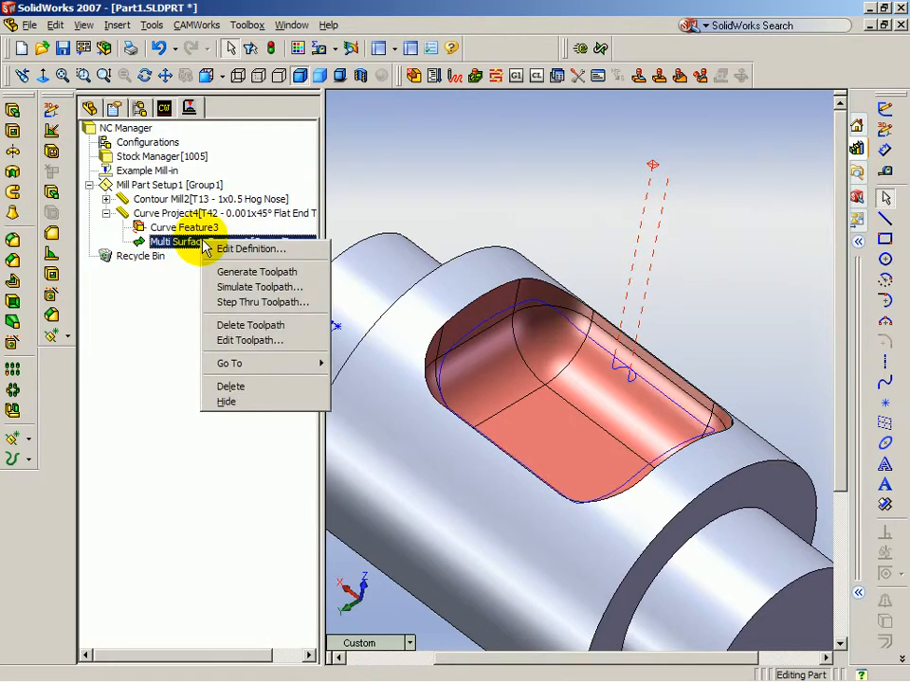
pyautogui.click(246, 304)
pyautogui.click(417, 121)
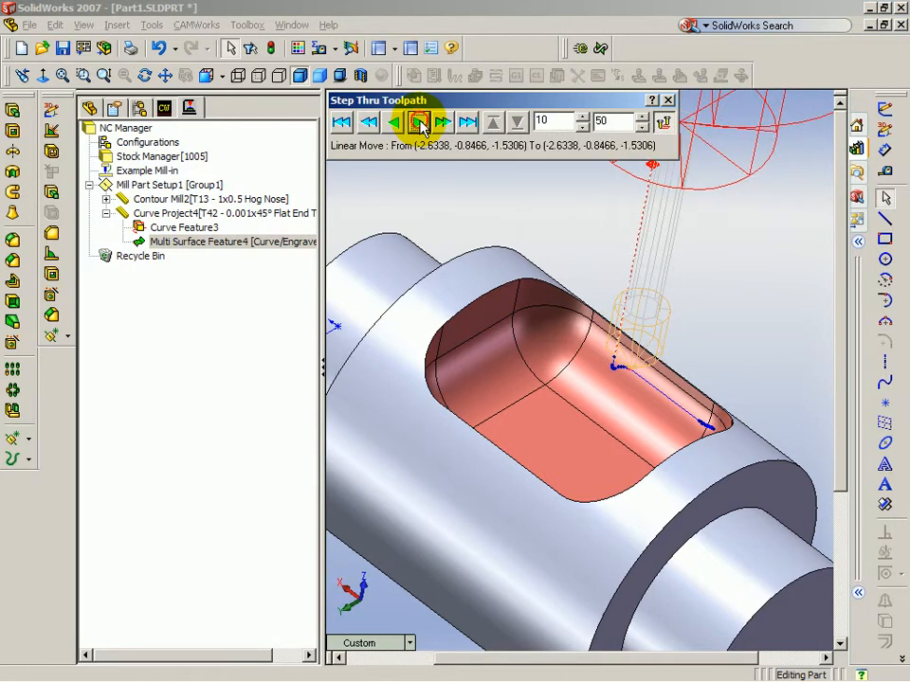
pyautogui.moveTo(670, 375); pyautogui.dragTo(601, 330, button='middle')
pyautogui.scroll(-5, 683, 375)
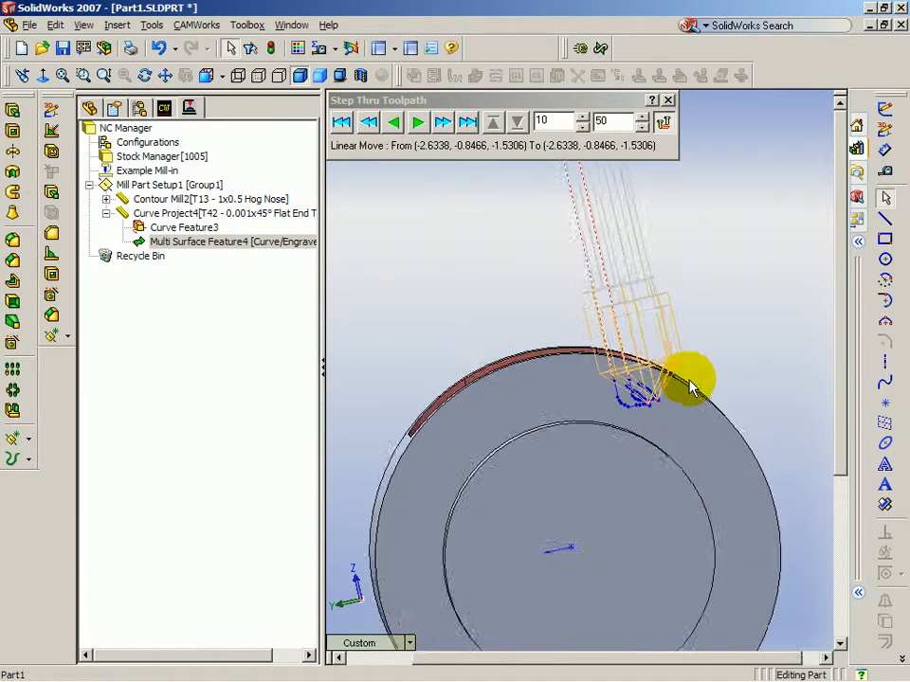
pyautogui.scroll(-5, 665, 387)
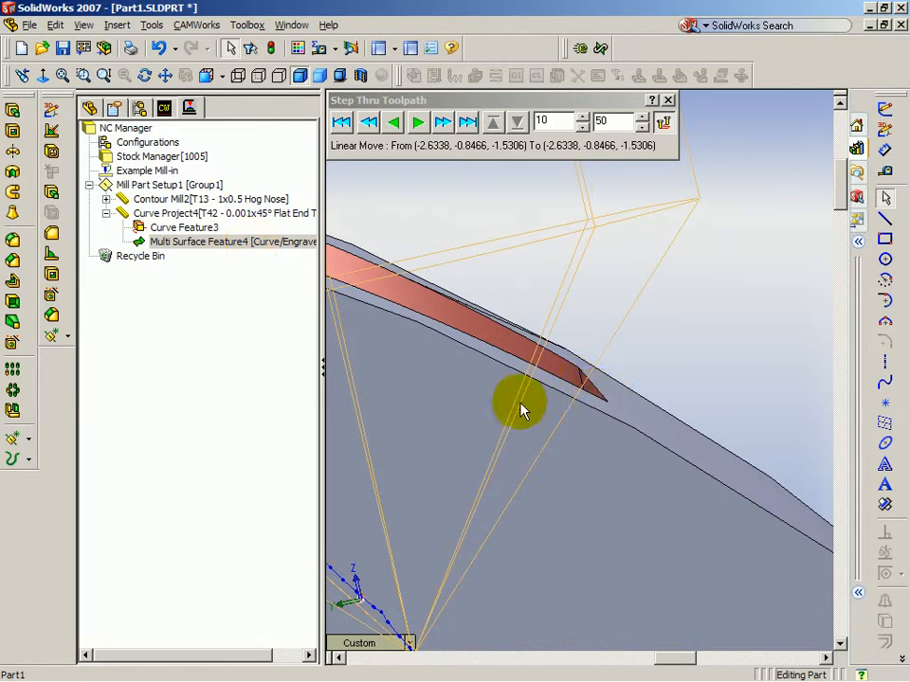
pyautogui.scroll(10, 431, 435)
pyautogui.moveTo(441, 412); pyautogui.dragTo(558, 432, button='middle')
pyautogui.click(668, 100)
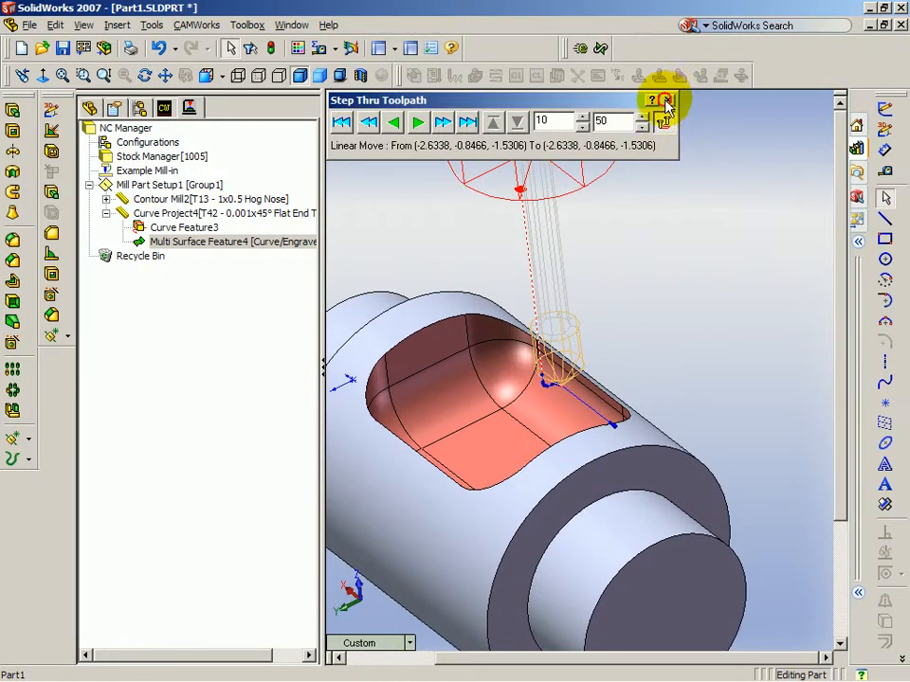
pyautogui.click(668, 100)
# Set the Curve Project operation's Z allowance to -.02 and regenerate its toolpath
pyautogui.doubleClick(199, 243)
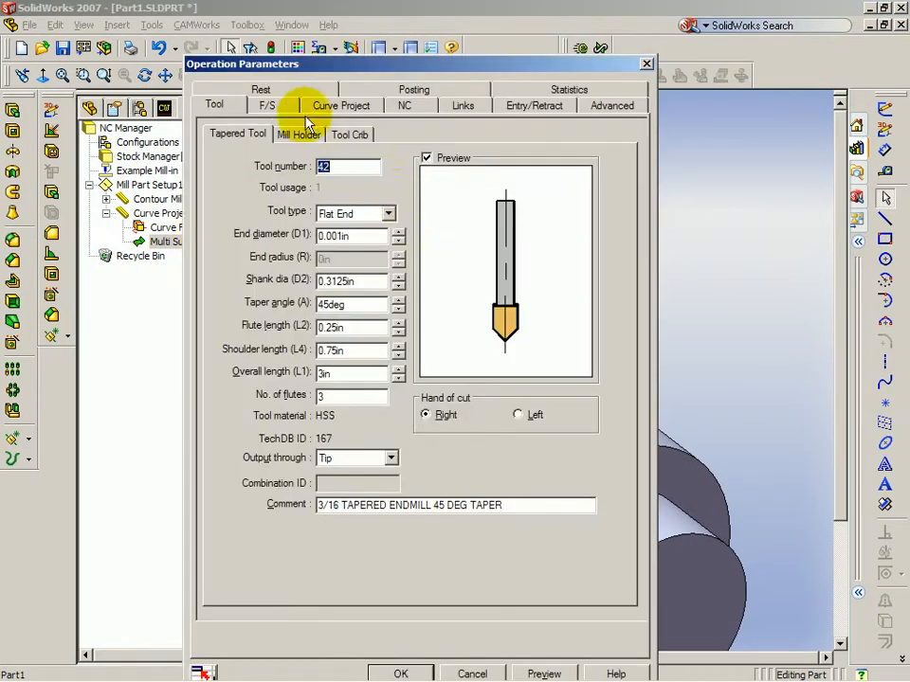
pyautogui.click(325, 103)
pyautogui.doubleClick(348, 176)
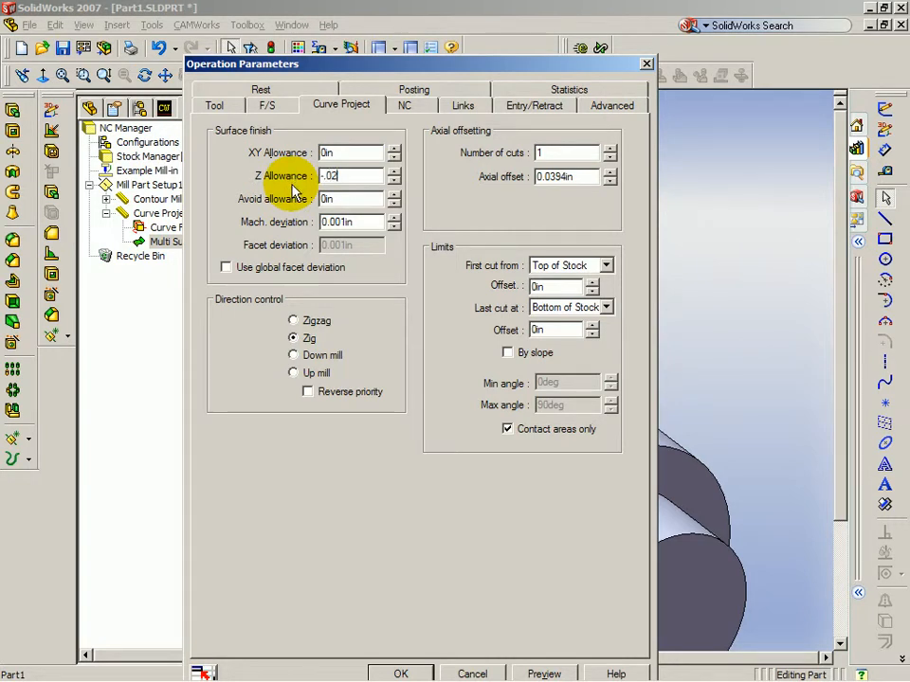
pyautogui.click(398, 668)
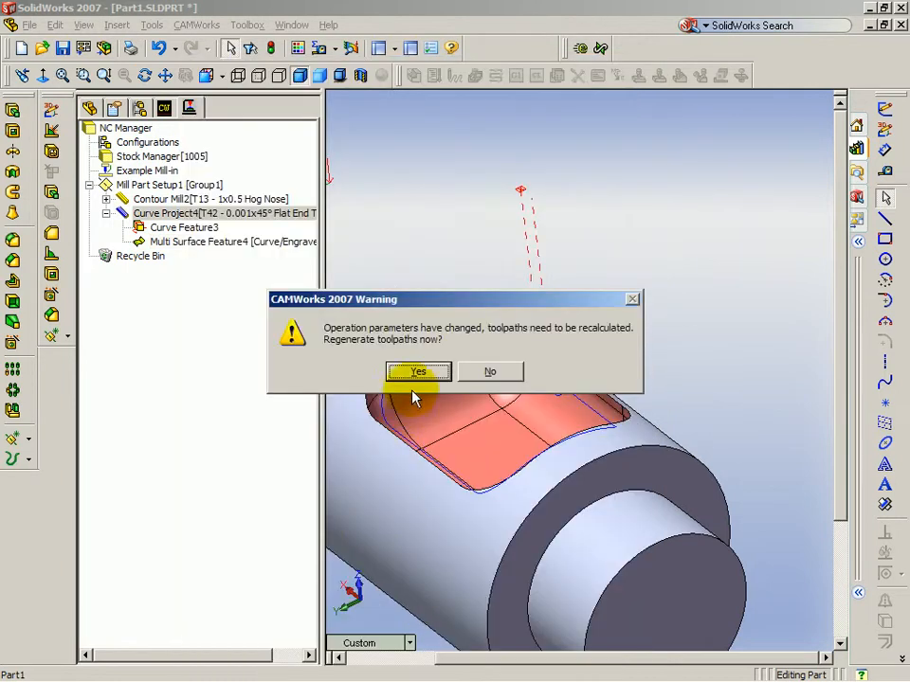
pyautogui.click(417, 370)
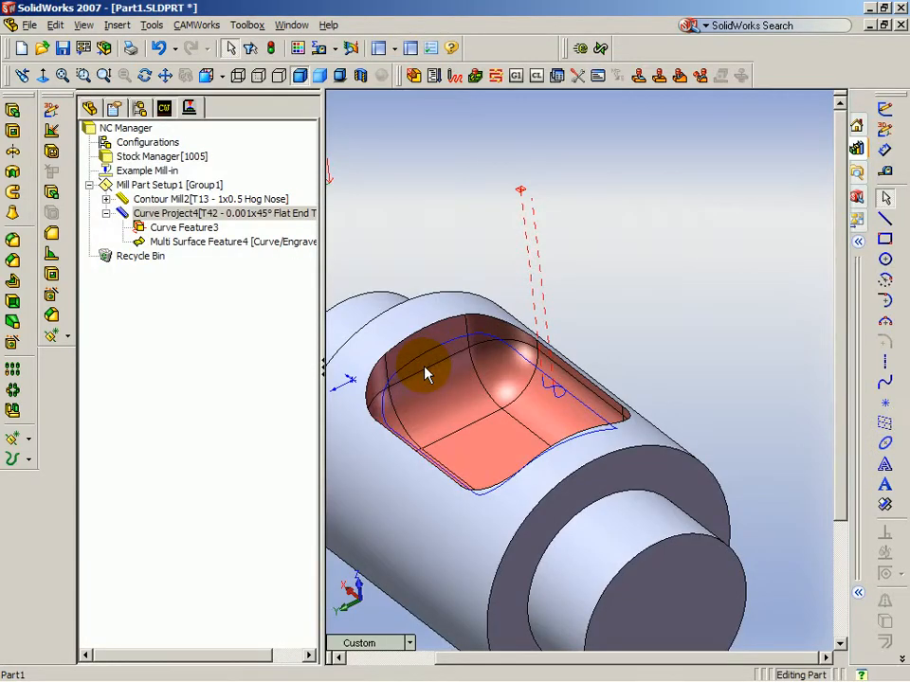
pyautogui.scroll(-4, 503, 409)
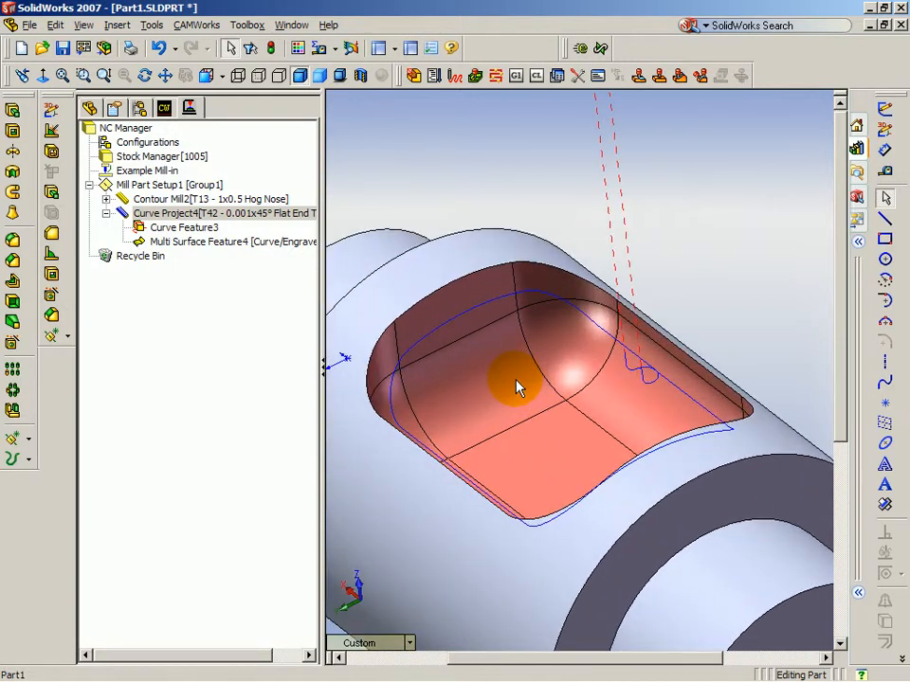
pyautogui.scroll(2, 516, 379)
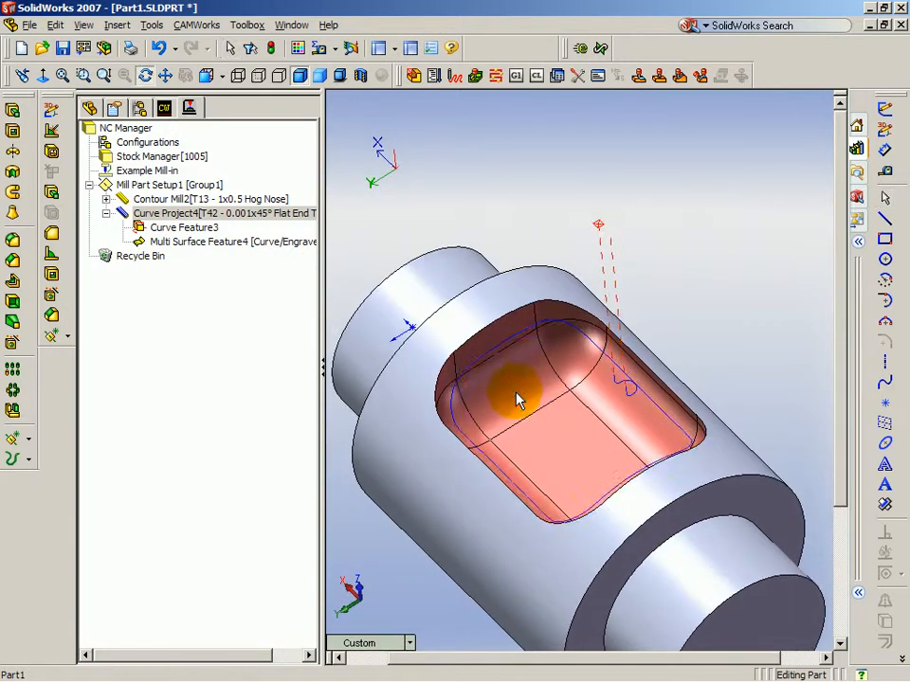
# Set the Curve Project operation's simulation color to yellow
pyautogui.rightClick(175, 213)
pyautogui.click(243, 324)
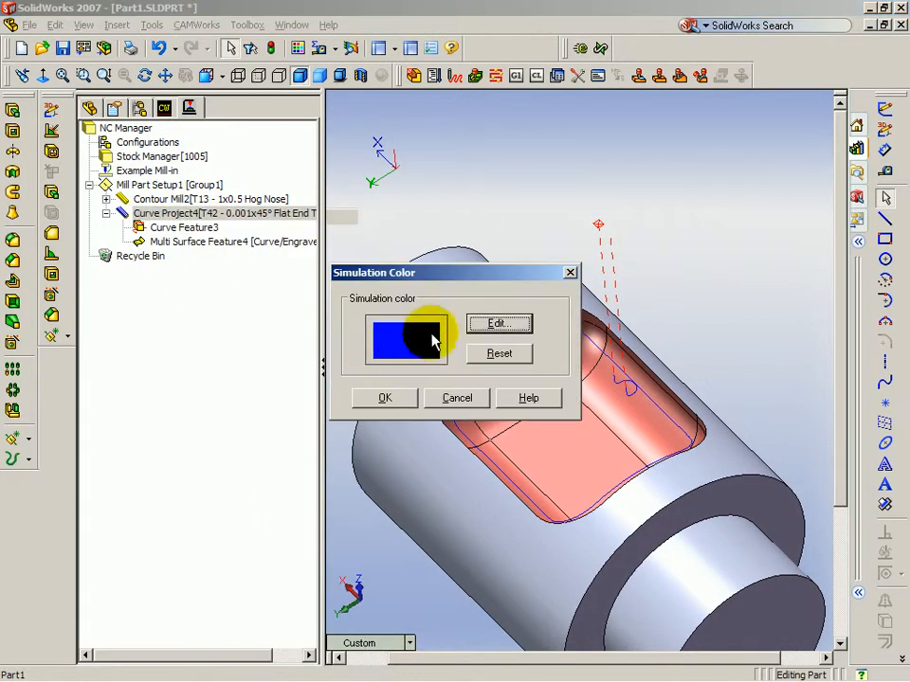
pyautogui.click(473, 319)
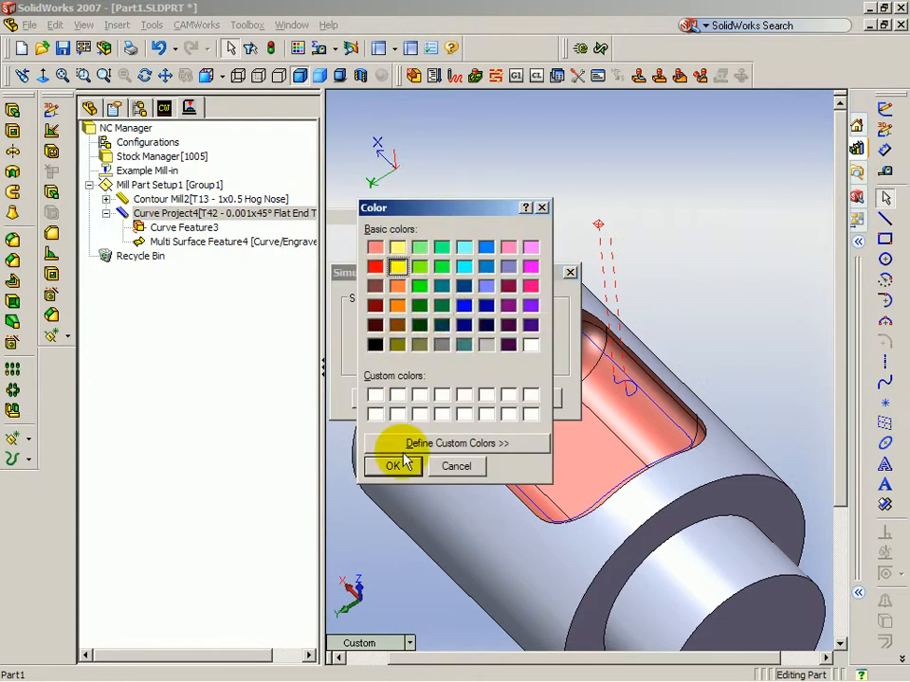
pyautogui.click(398, 464)
pyautogui.click(396, 400)
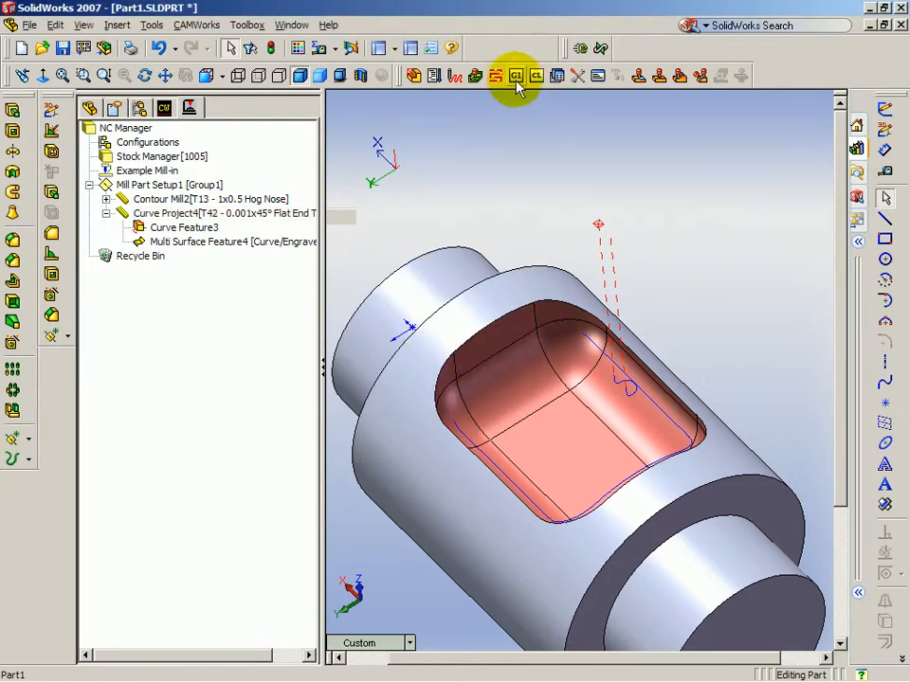
# Run the toolpath simulation to the end and examine the yellow chamfer cut around the pocket's edge
pyautogui.click(475, 75)
pyautogui.click(284, 57)
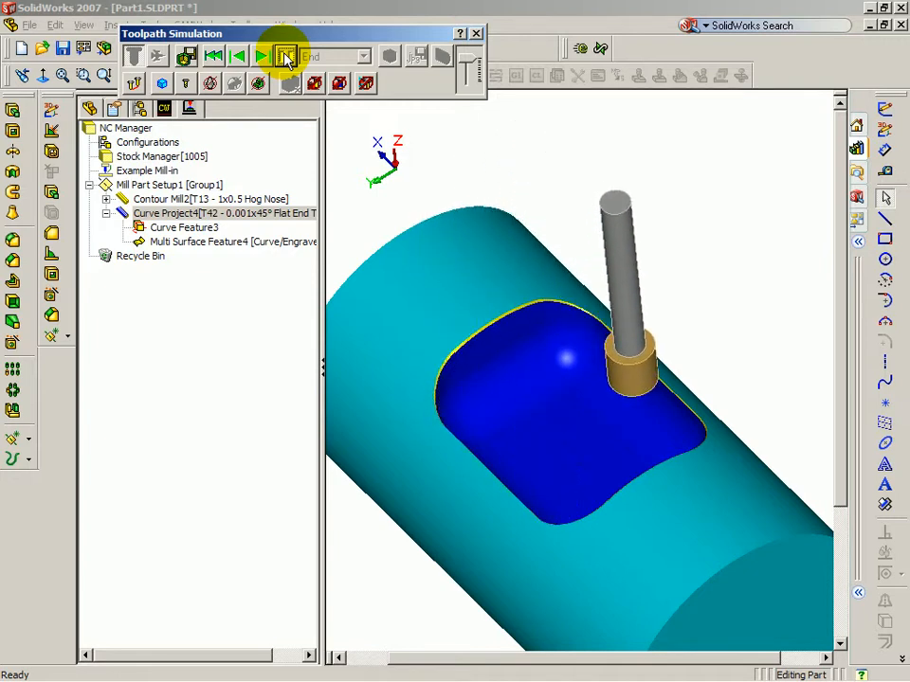
pyautogui.click(287, 59)
pyautogui.moveTo(670, 331); pyautogui.dragTo(659, 341, button='middle')
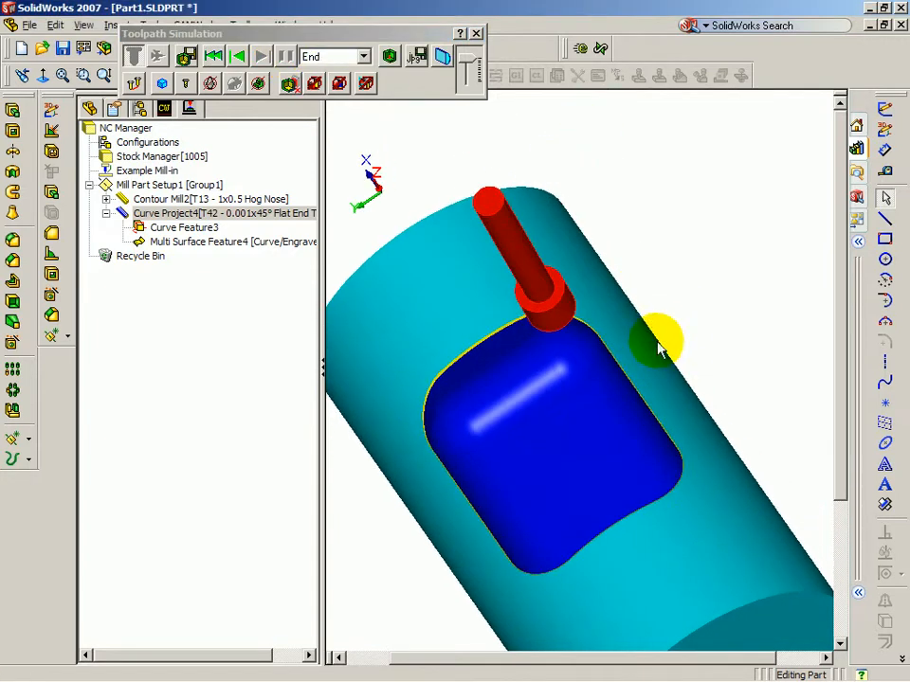
pyautogui.scroll(-7, 554, 337)
pyautogui.moveTo(645, 422); pyautogui.dragTo(506, 427, button='middle')
pyautogui.scroll(5, 506, 427)
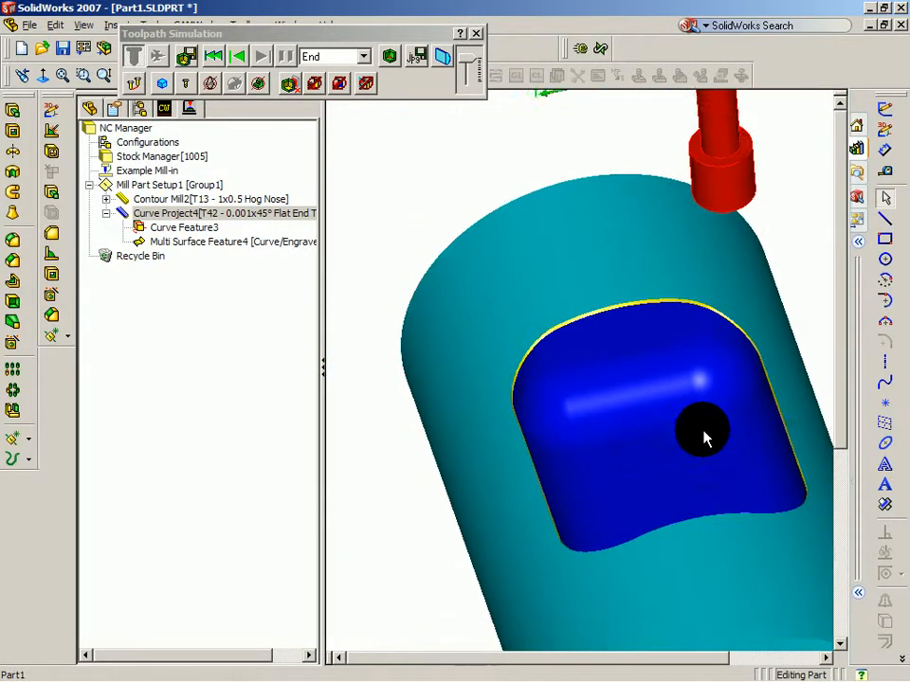
pyautogui.scroll(2, 691, 442)
pyautogui.scroll(-2, 751, 438)
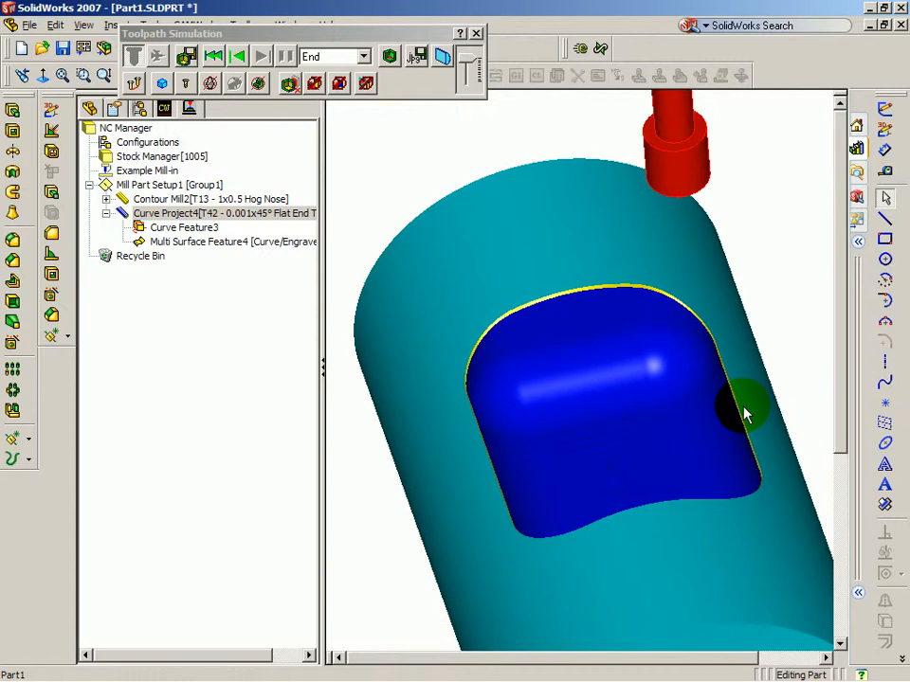